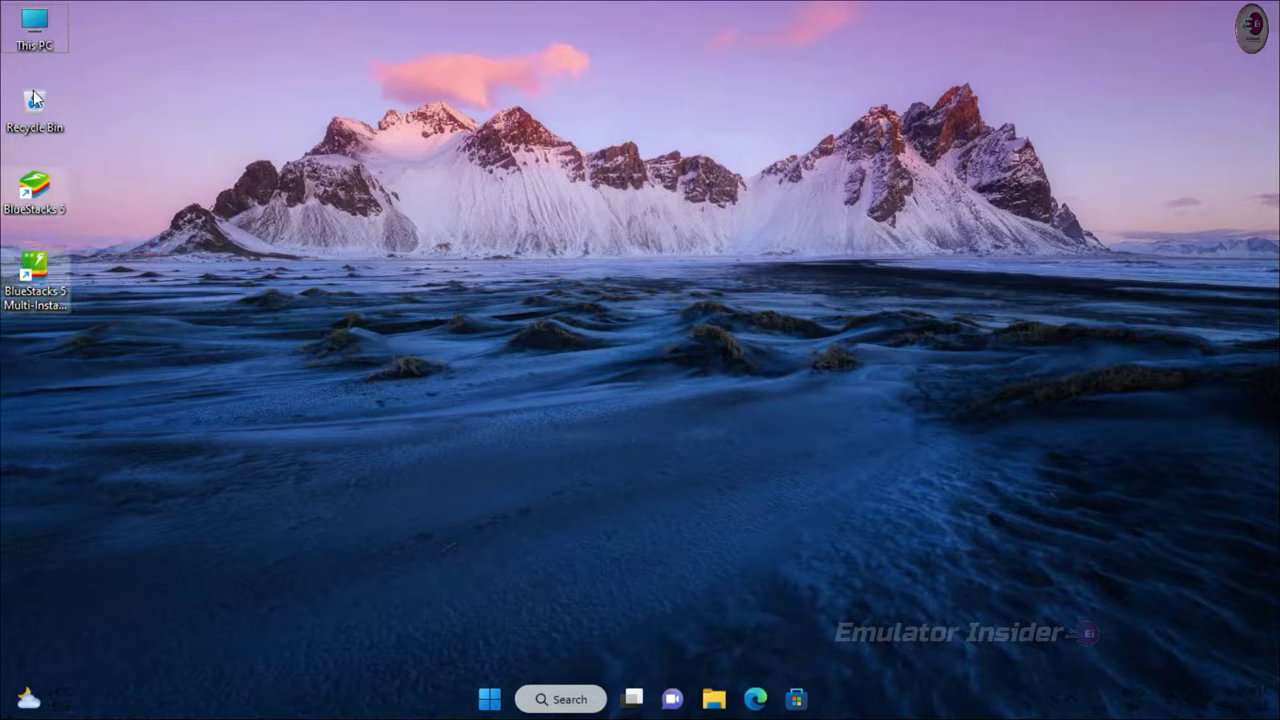
Search Windows for NVIDIA Control Panel and open the app
left_click(545, 700)
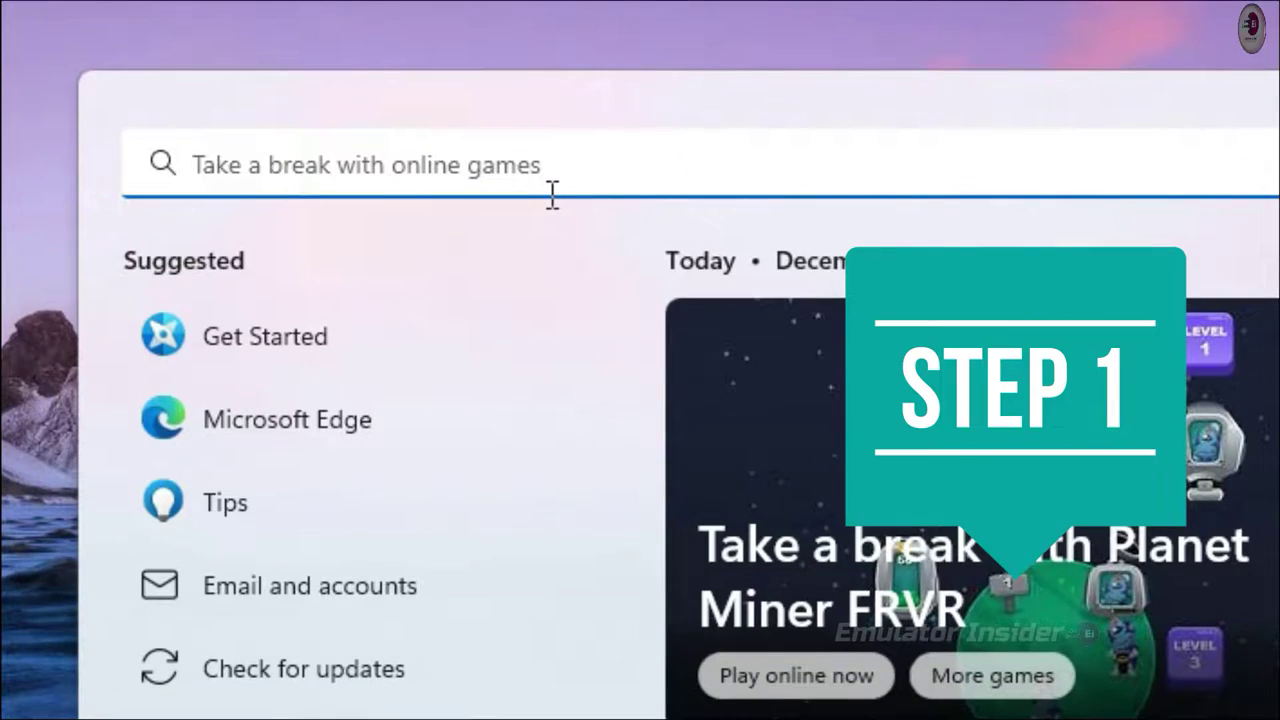
type("NVDIA Control")
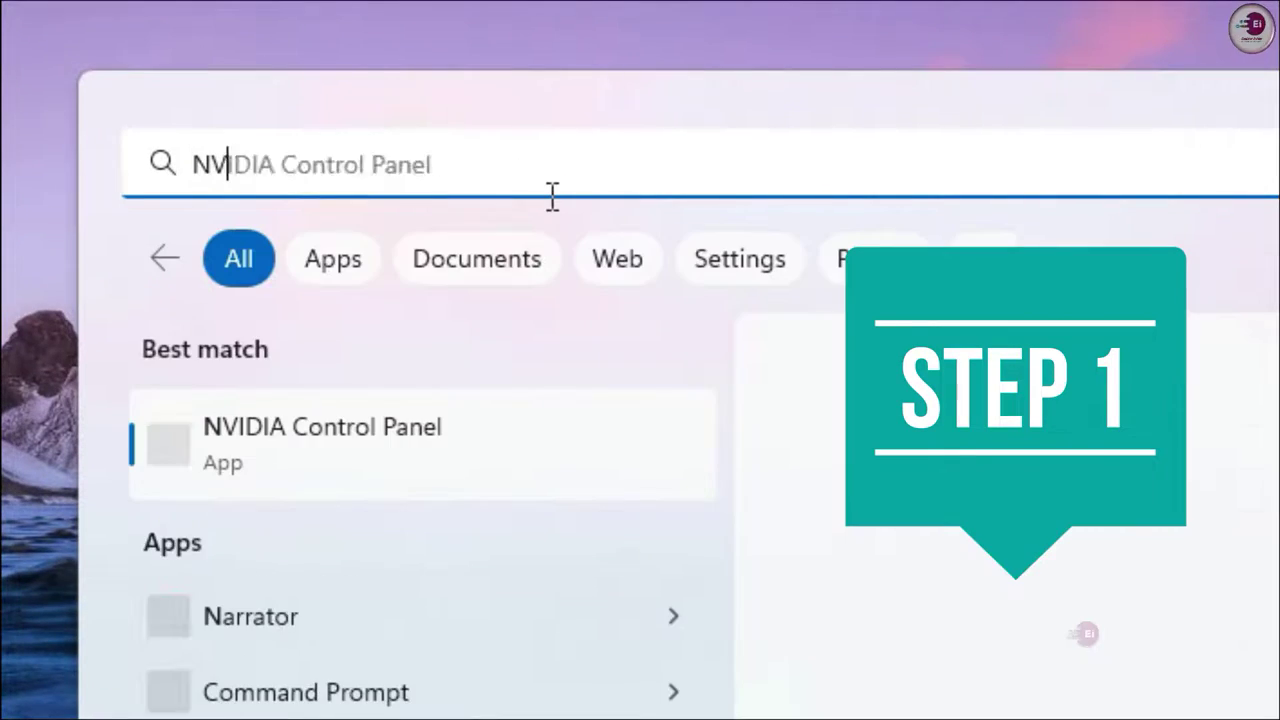
type(" Panel")
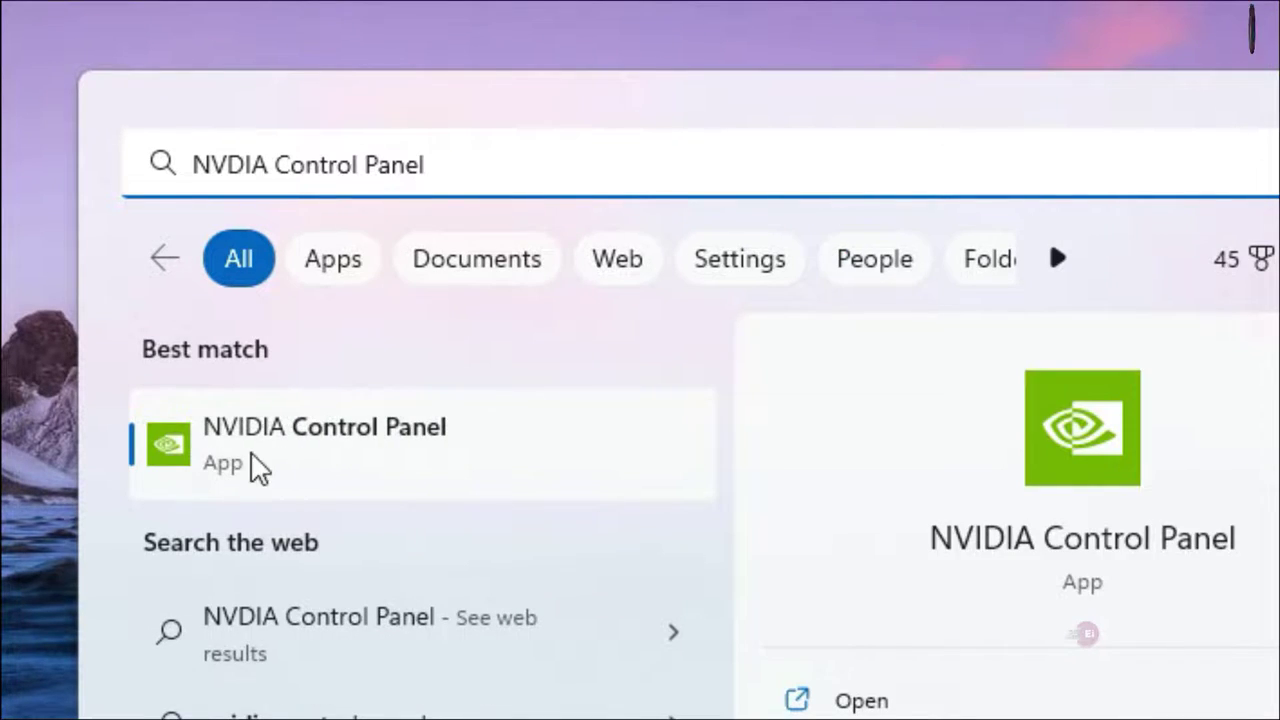
left_click(420, 488)
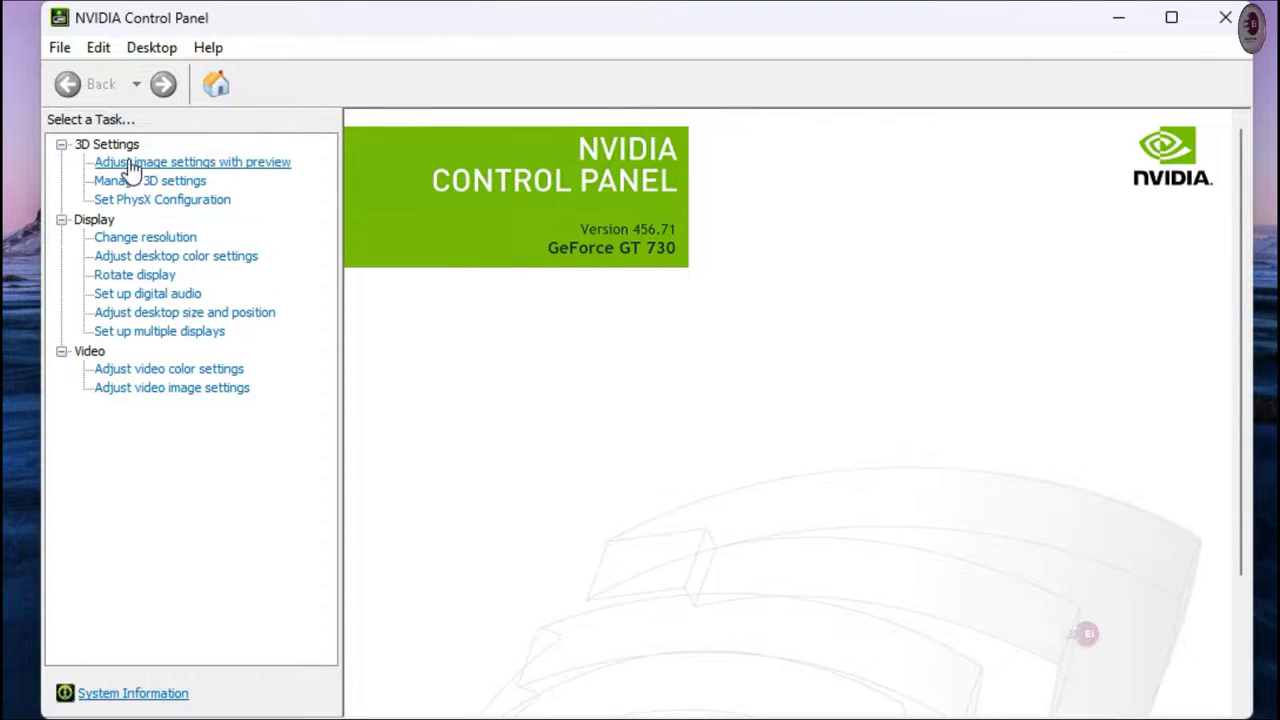
Set the image settings with preview to "Use the advanced 3D image settings" and apply the change
left_click(214, 165)
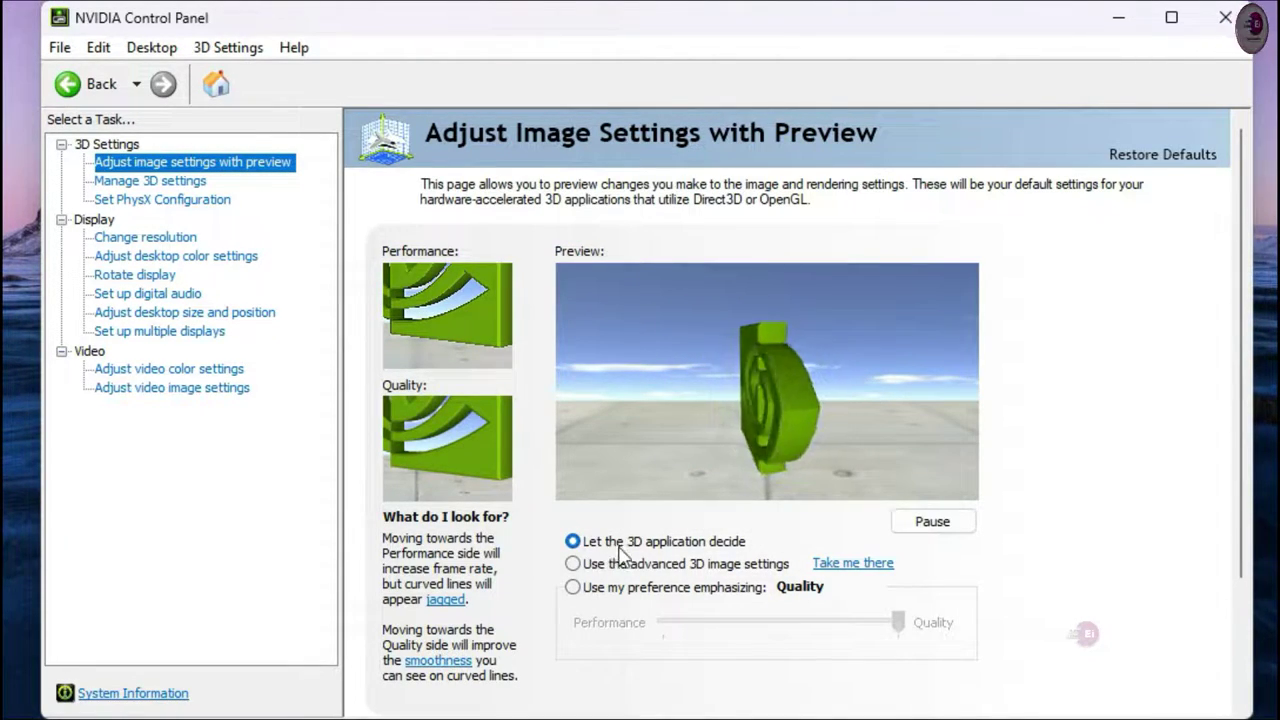
left_click(573, 563)
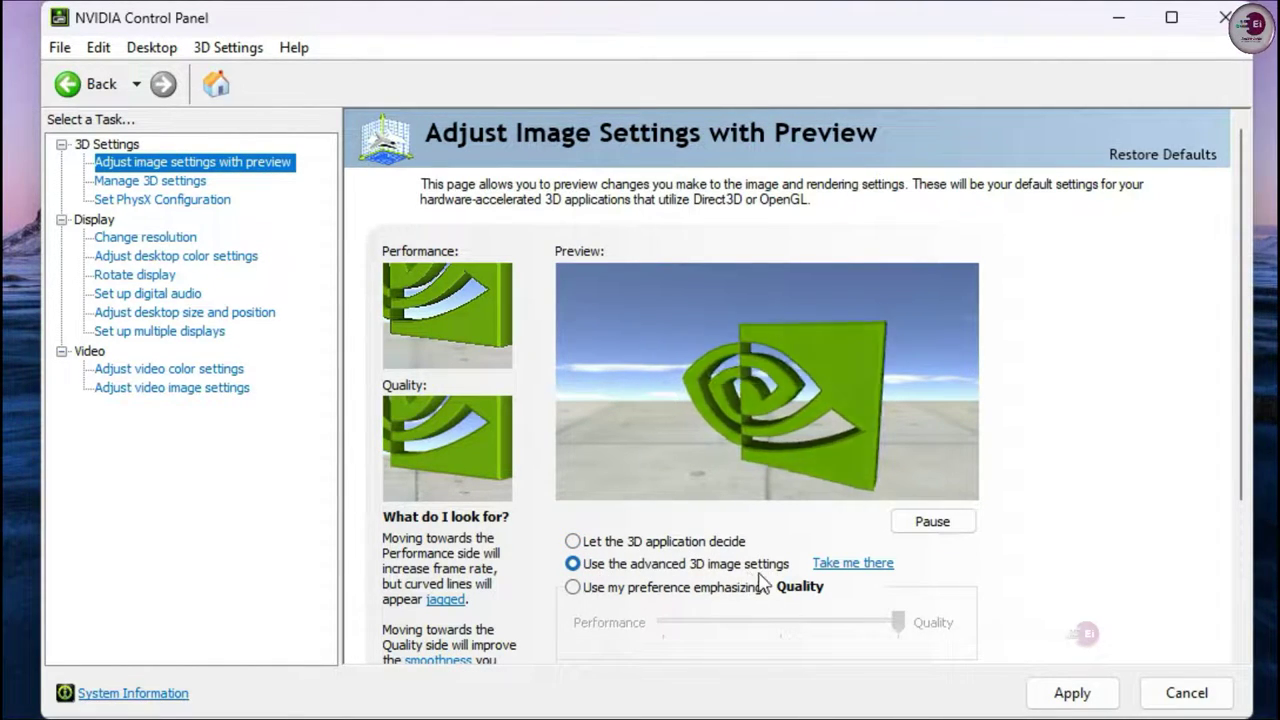
left_click(1072, 693)
left_click(1089, 697)
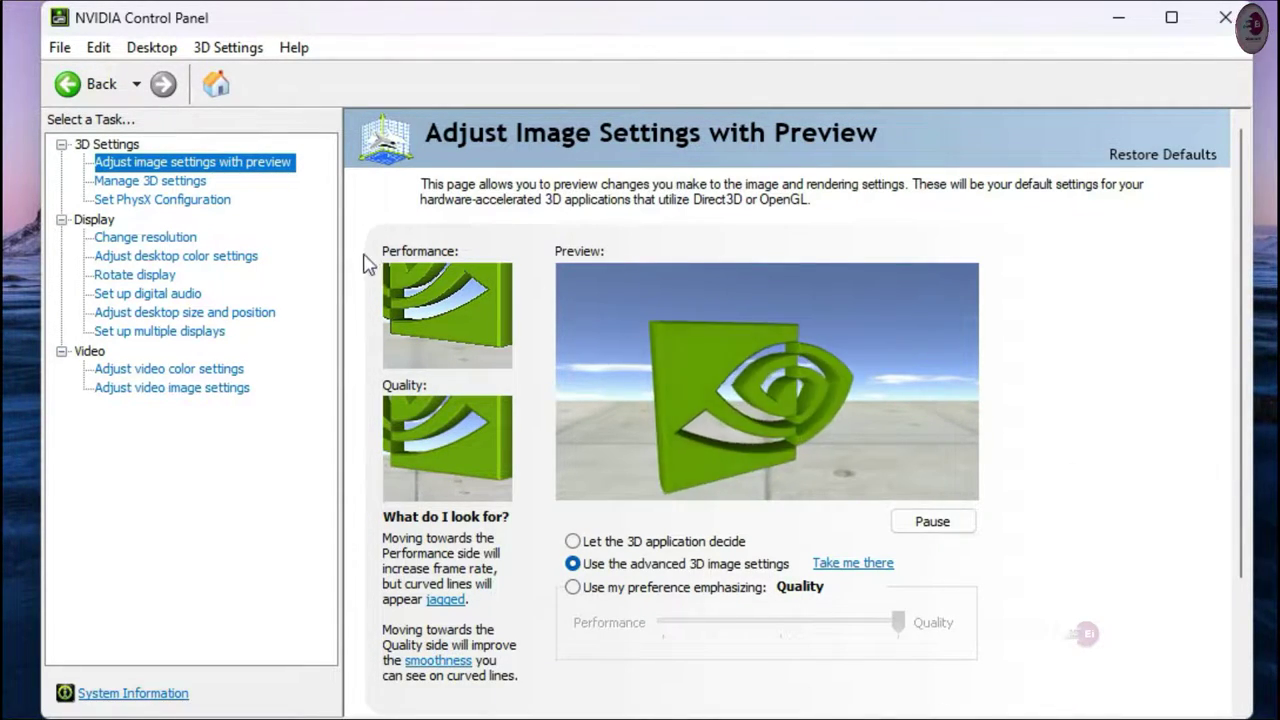
Set OpenGL rendering GPU to GeForce GT 730 in the global settings of Manage 3D settings
left_click(153, 188)
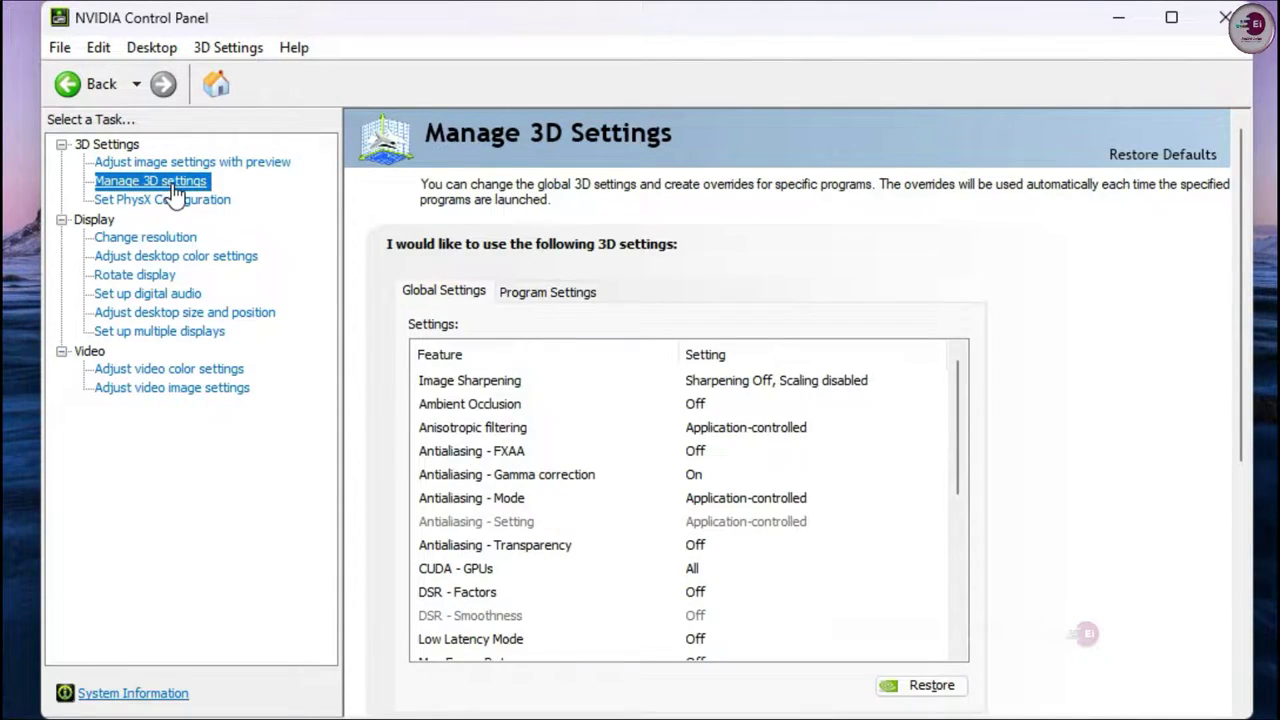
scroll(770, 408, "down", 5)
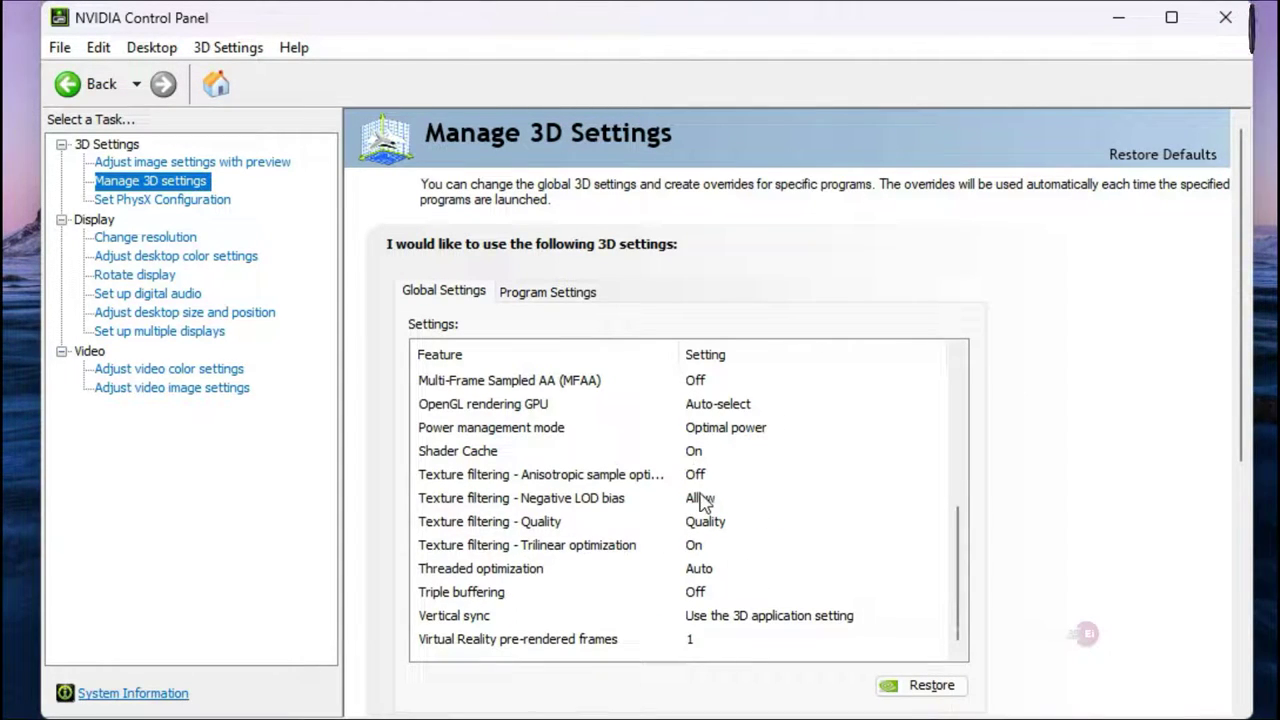
left_click_drag(960, 562, 958, 427)
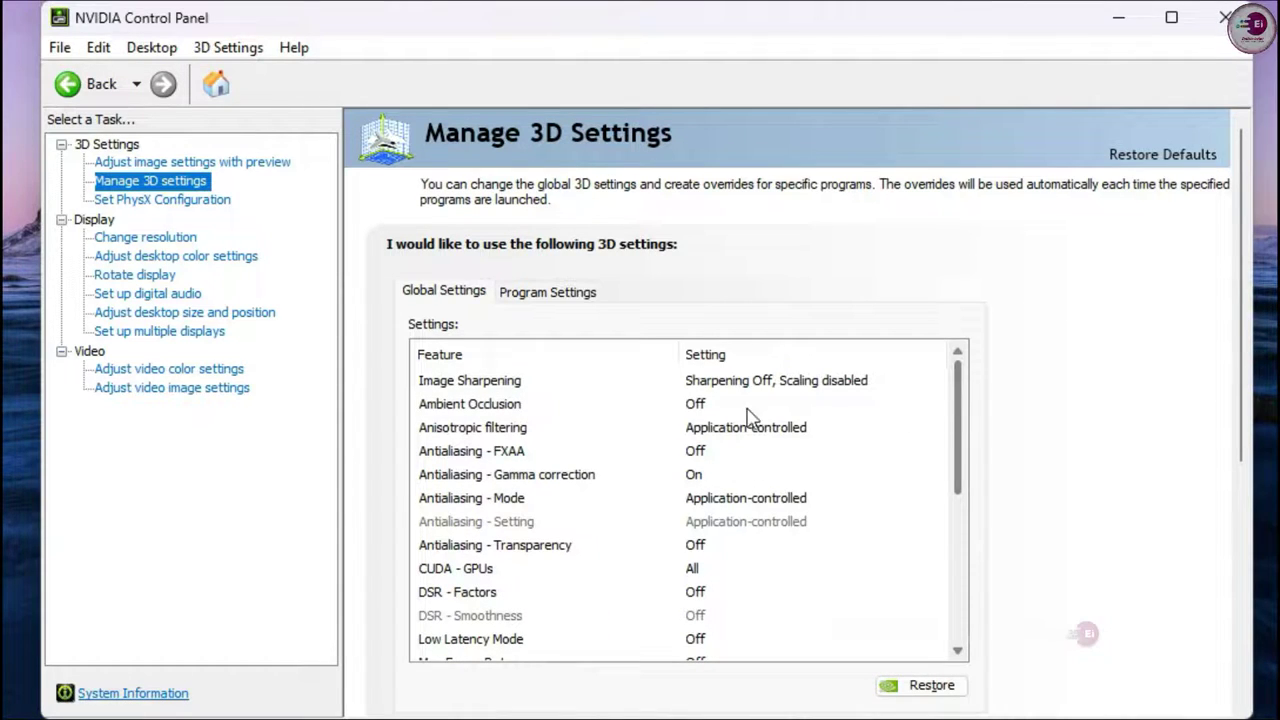
scroll(688, 500, "down", 2)
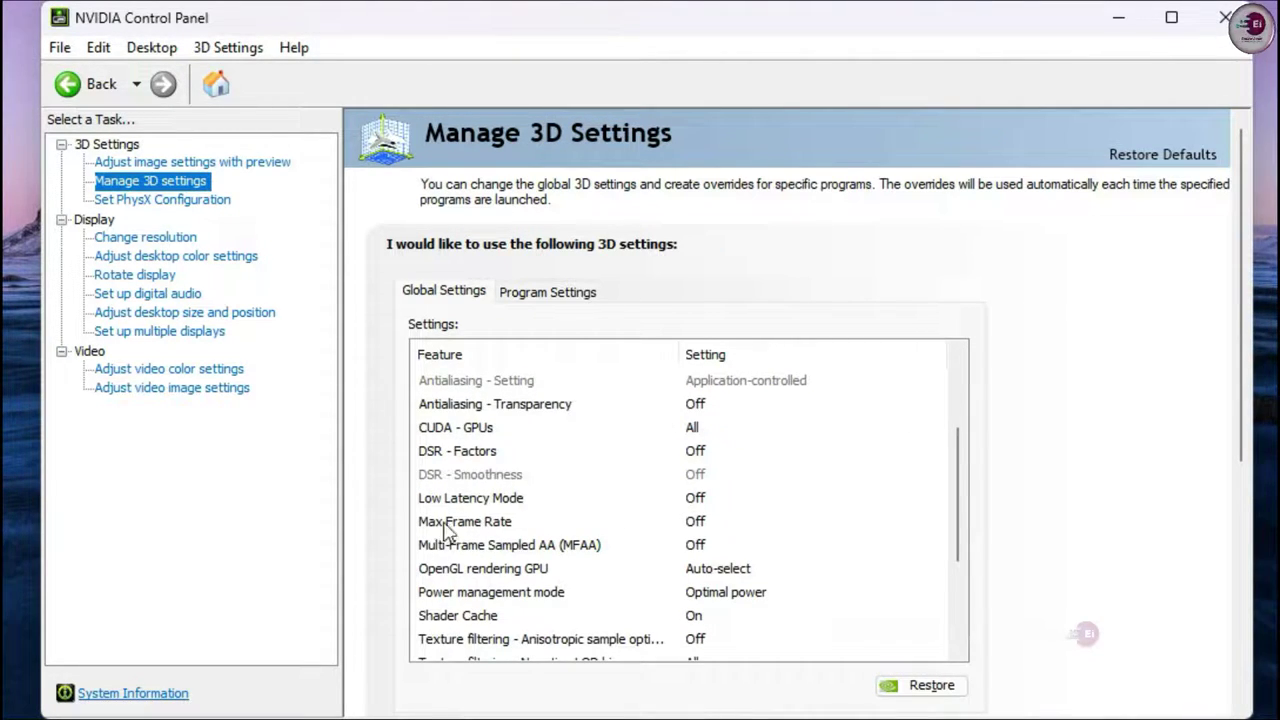
left_click(464, 569)
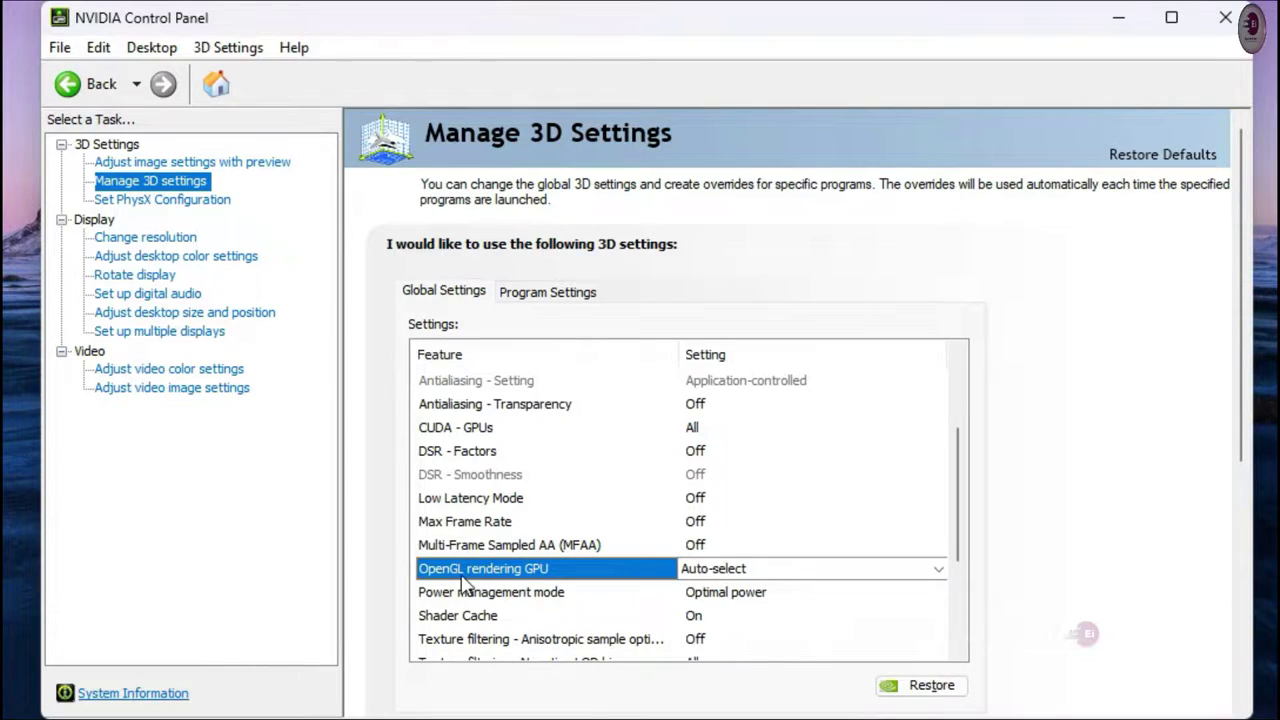
left_click(873, 570)
left_click(770, 612)
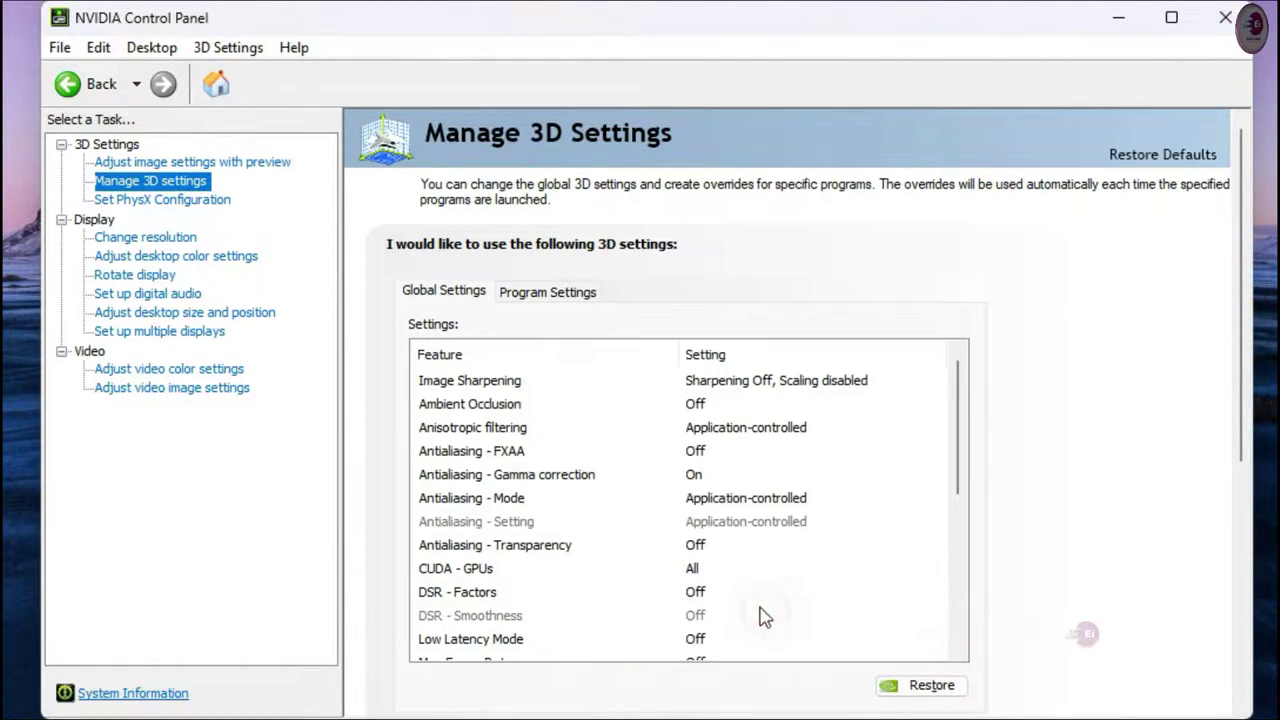
Set the global Power management mode to "Prefer maximum performance"
scroll(800, 577, "down", 3)
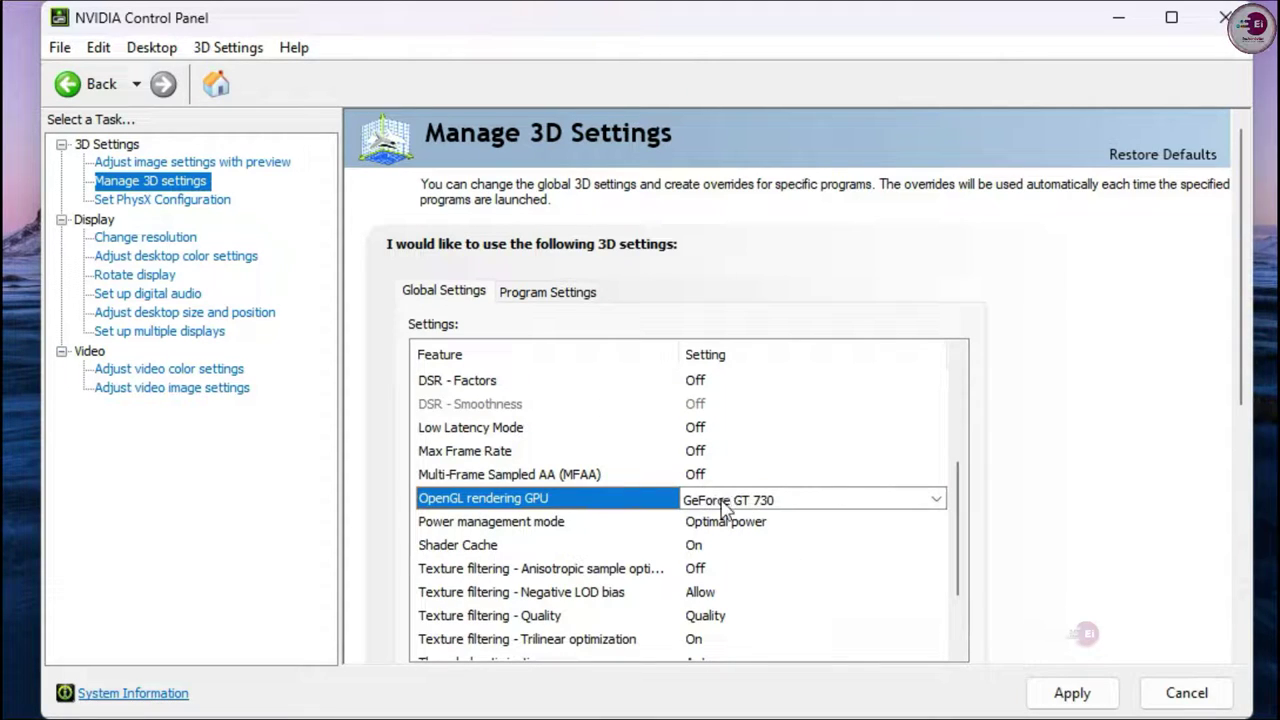
left_click(474, 526)
left_click(775, 531)
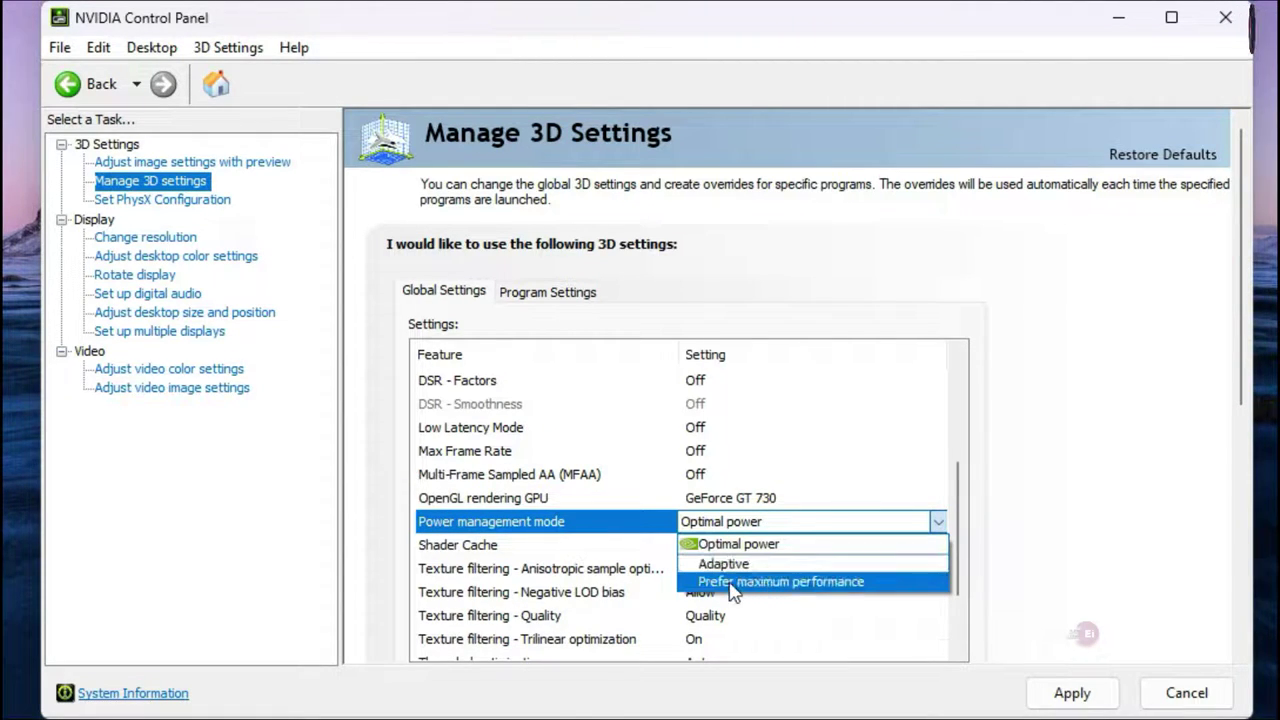
left_click(770, 582)
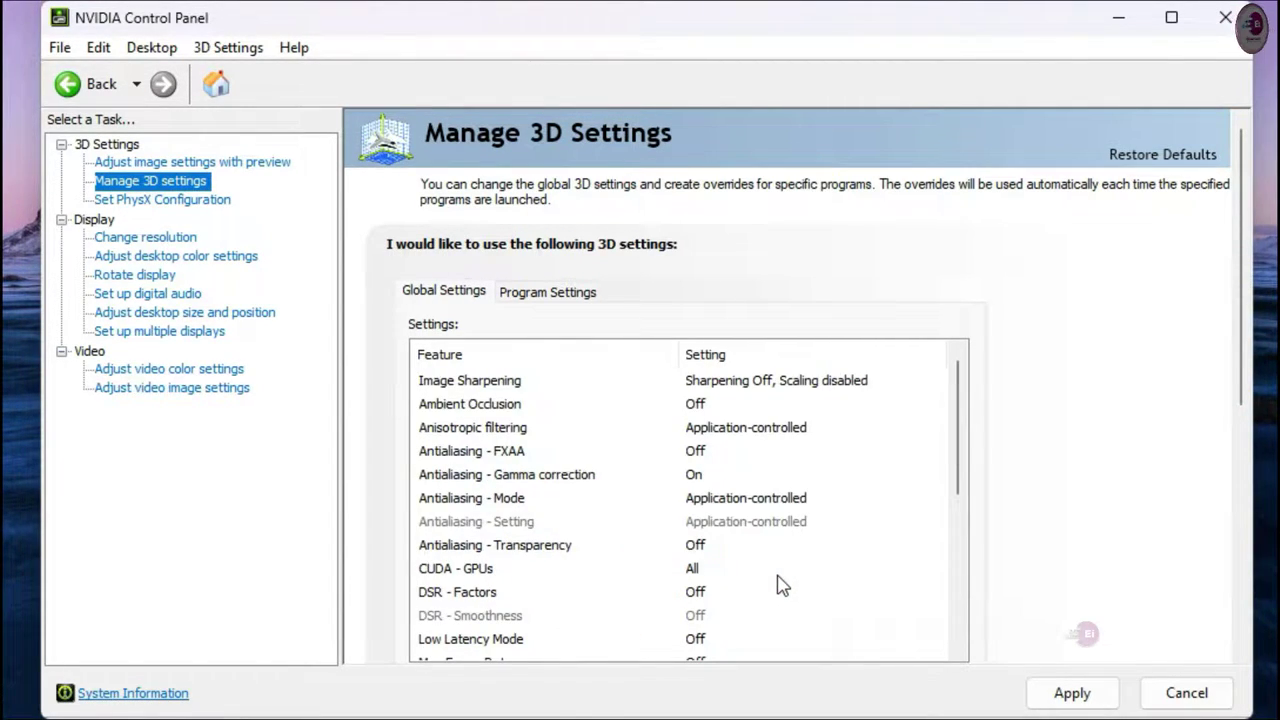
Set the global "Texture filtering - Quality" option to High performance
left_click(791, 576)
left_click(957, 571)
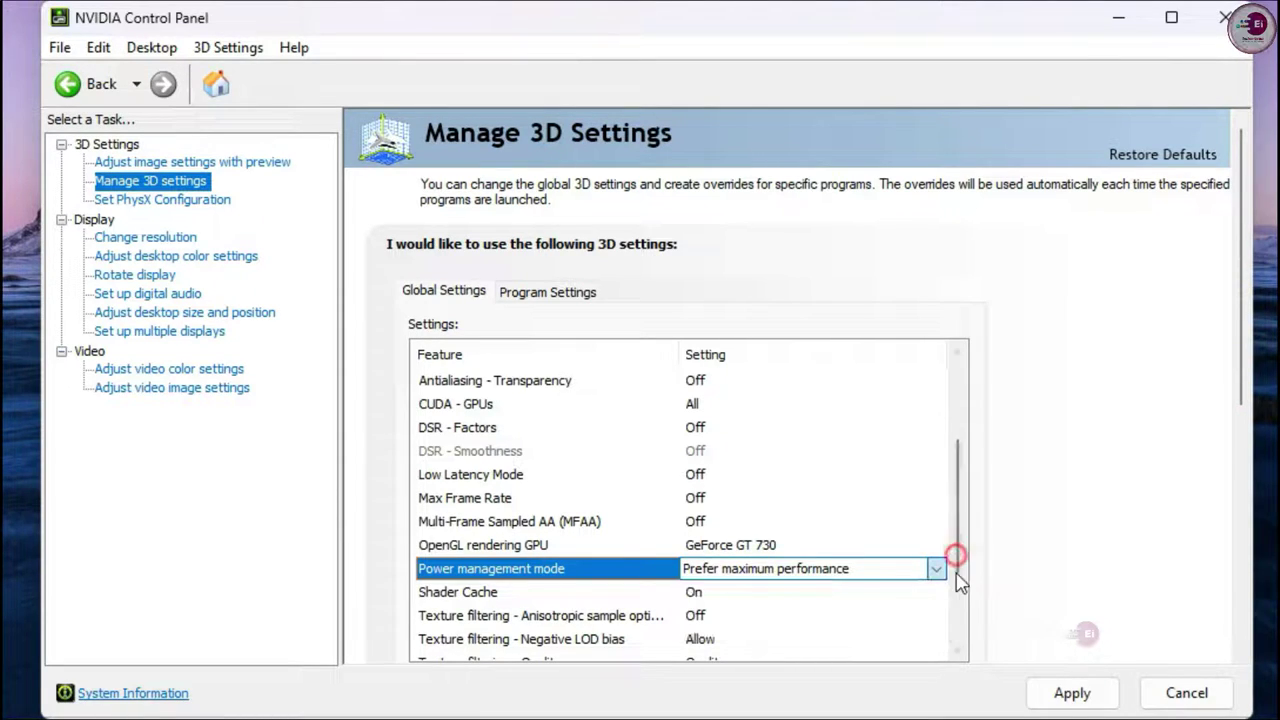
scroll(960, 578, "down", 2)
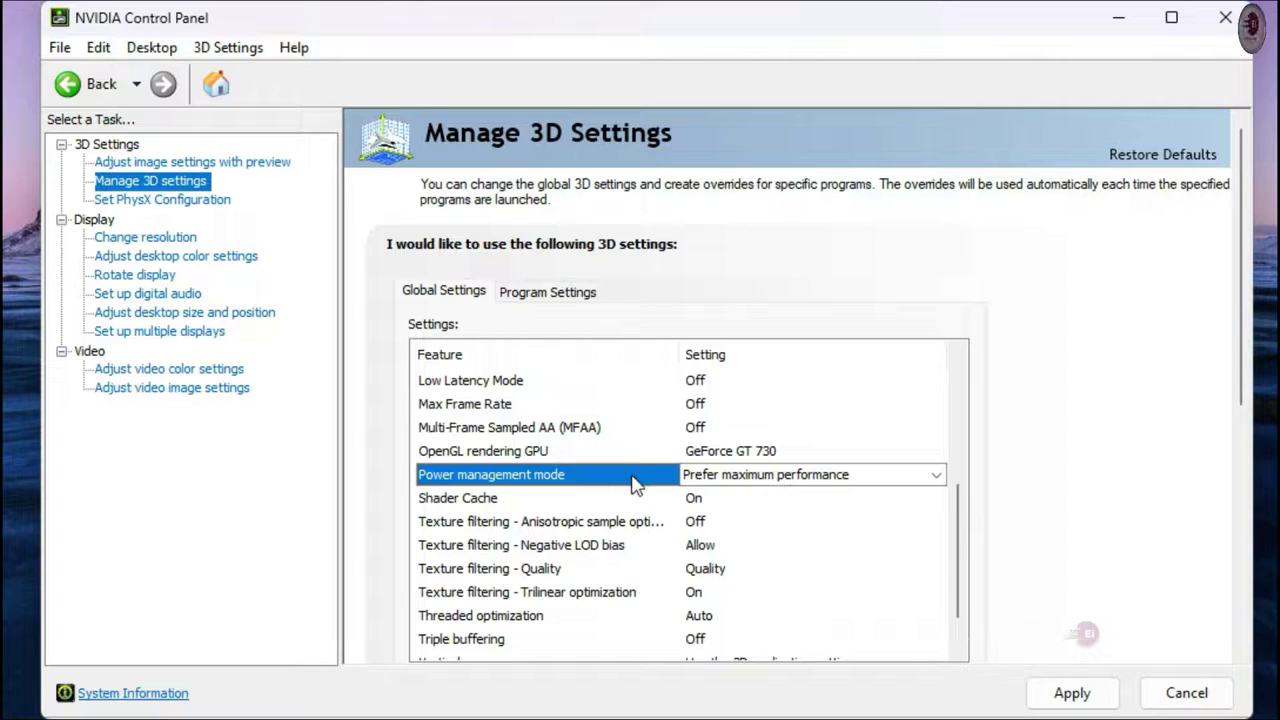
left_click(461, 578)
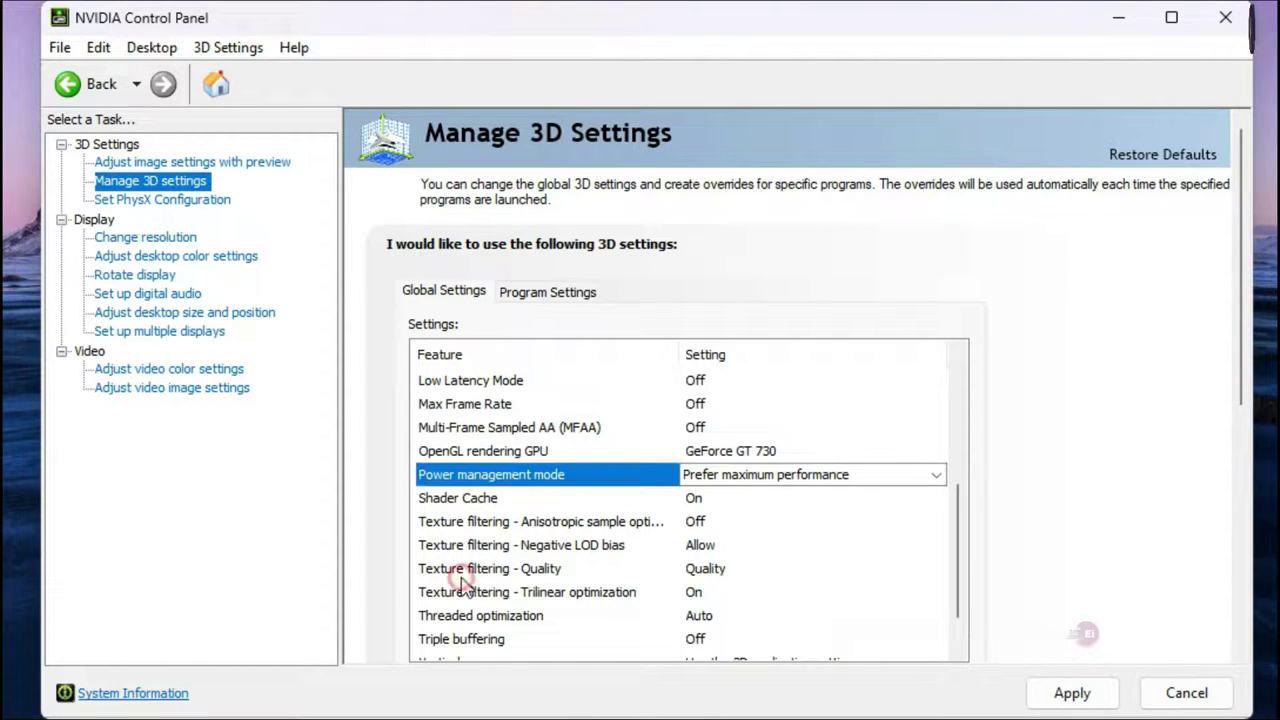
left_click(559, 572)
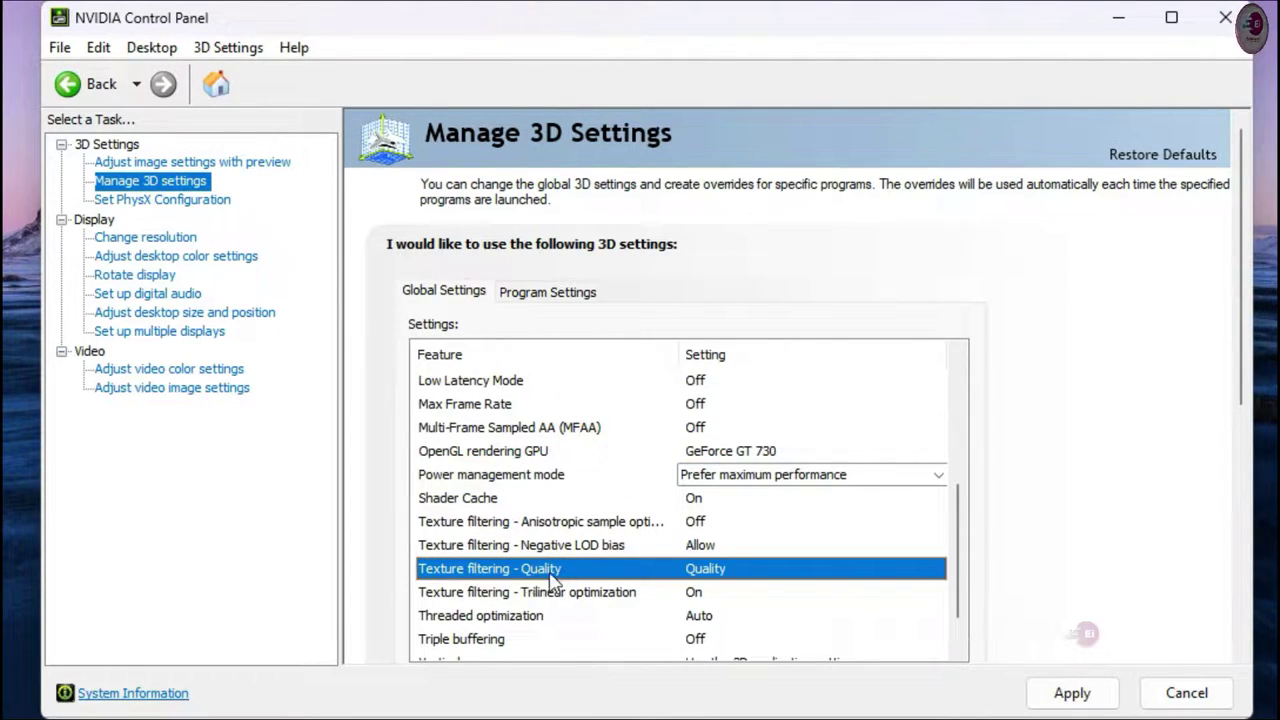
left_click(790, 576)
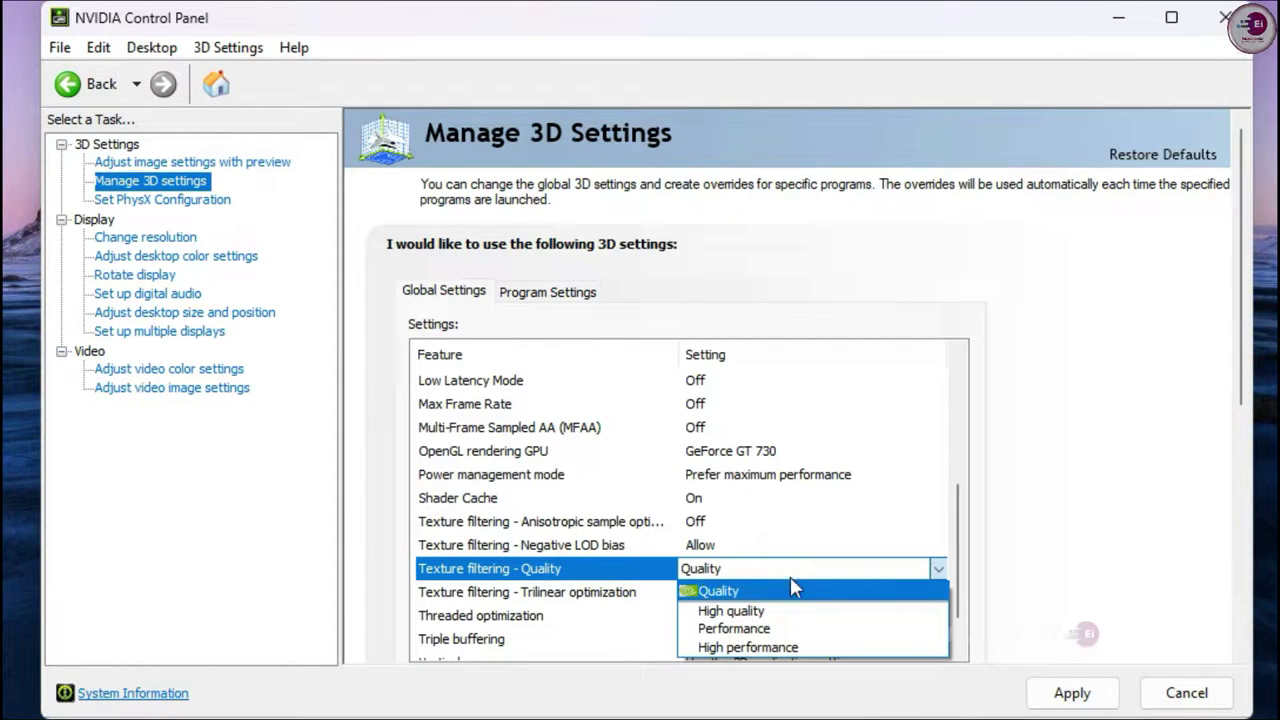
left_click(768, 648)
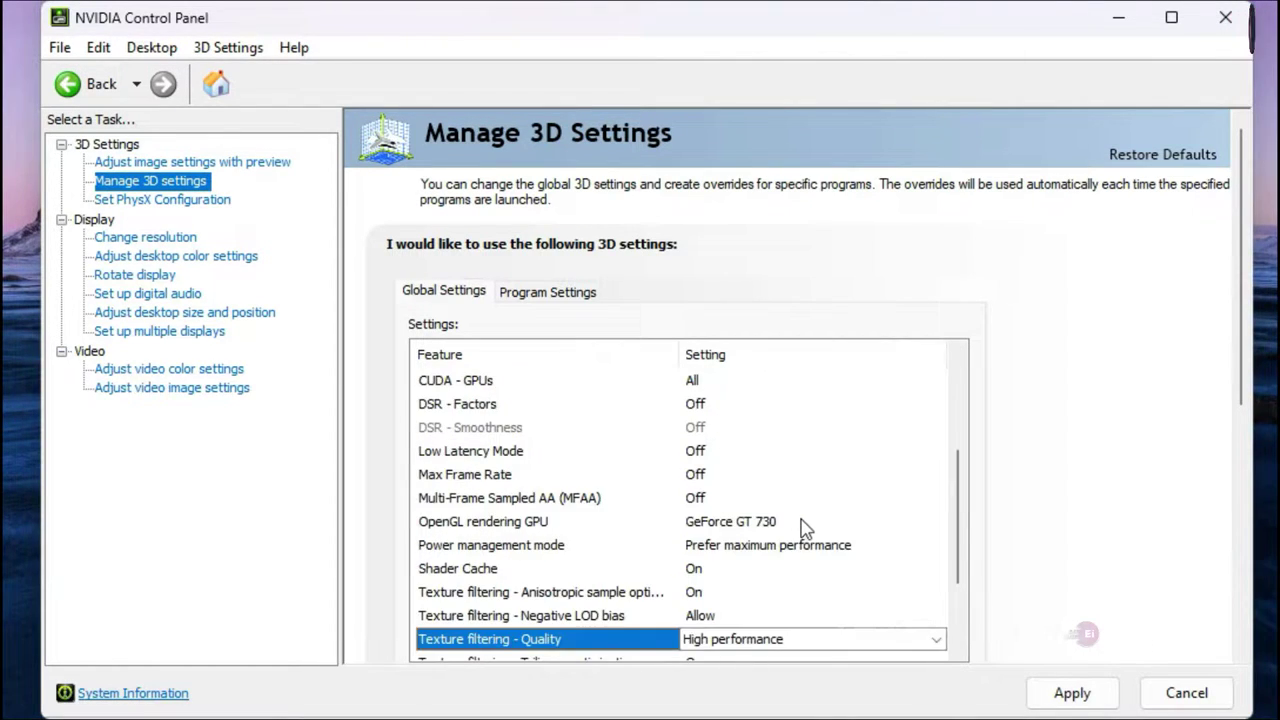
Check the remaining global 3D settings and apply the changes
scroll(806, 526, "down", 2)
left_click(725, 519)
left_click(964, 528)
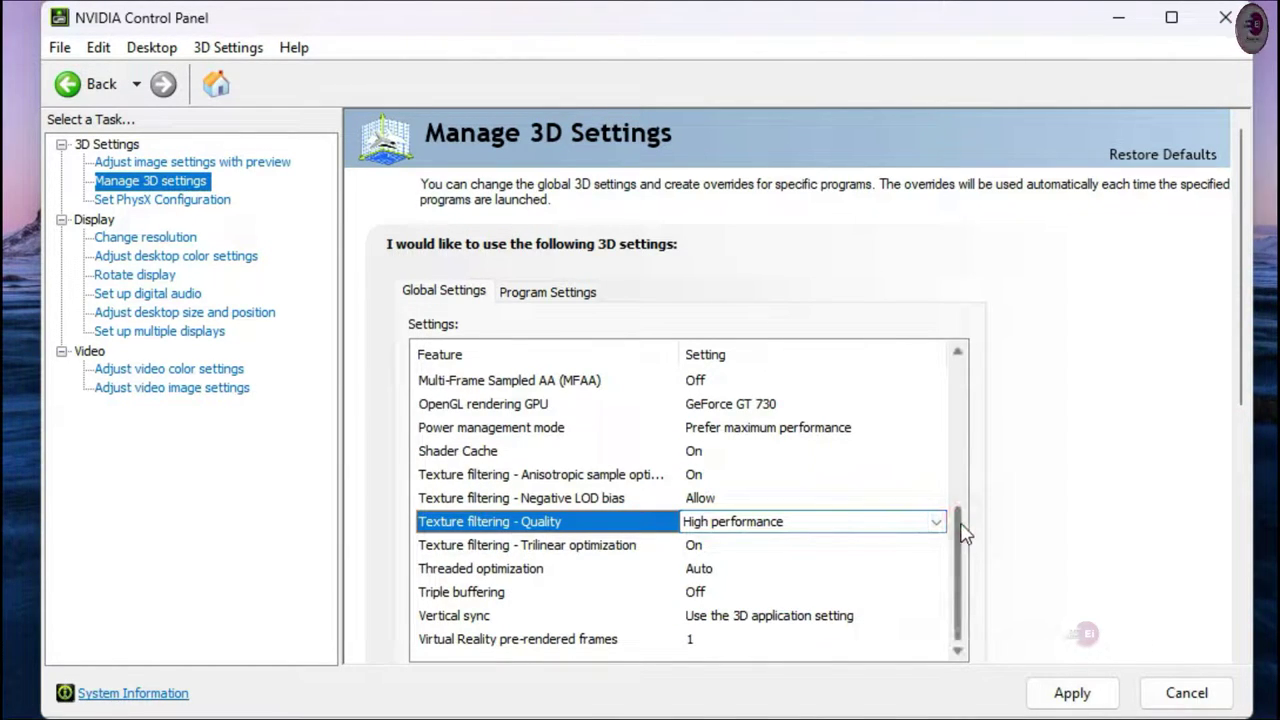
left_click(1086, 695)
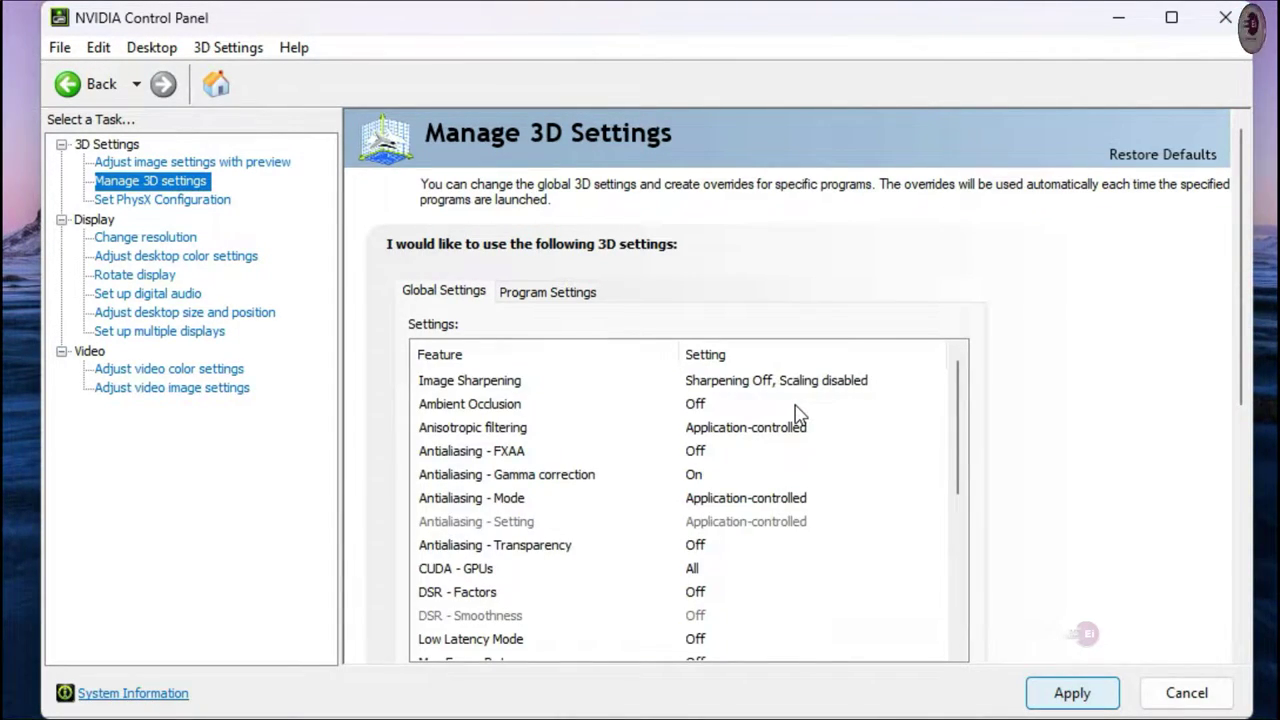
scroll(929, 566, "up", 3)
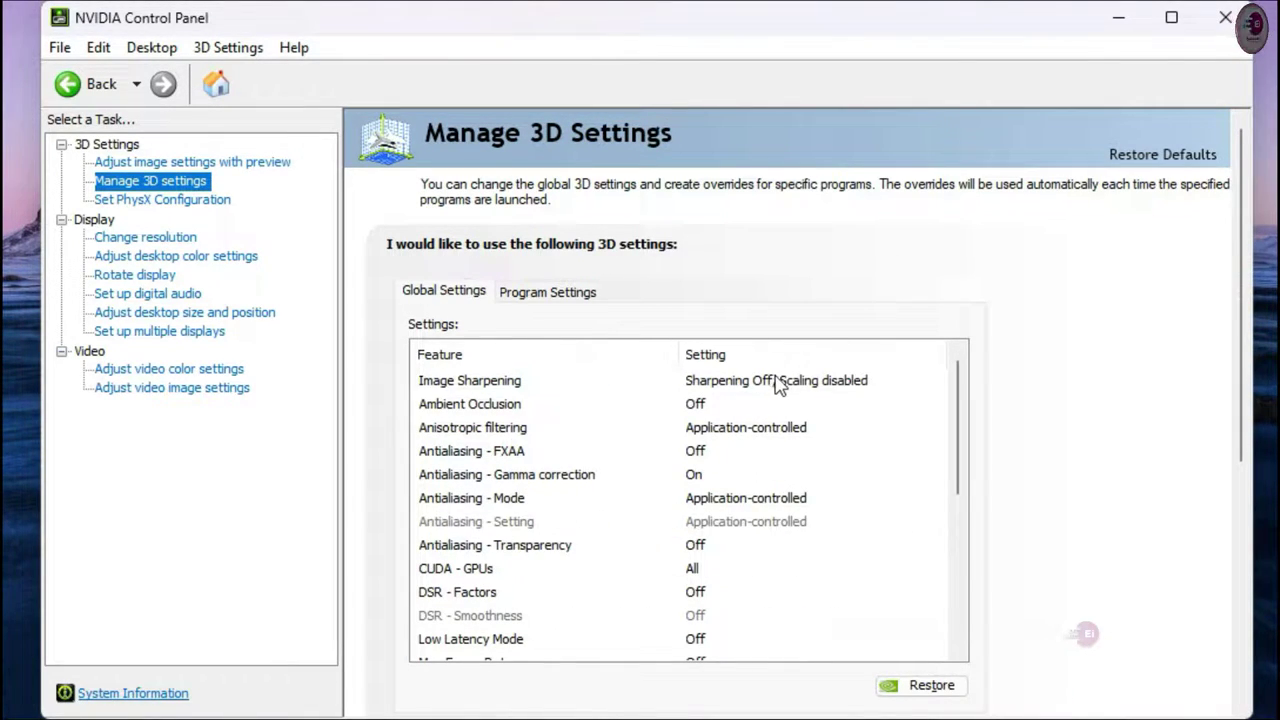
Choose GeForce GT 730 as the PhysX processor, apply the change and leave the PhysX configuration
left_click(170, 202)
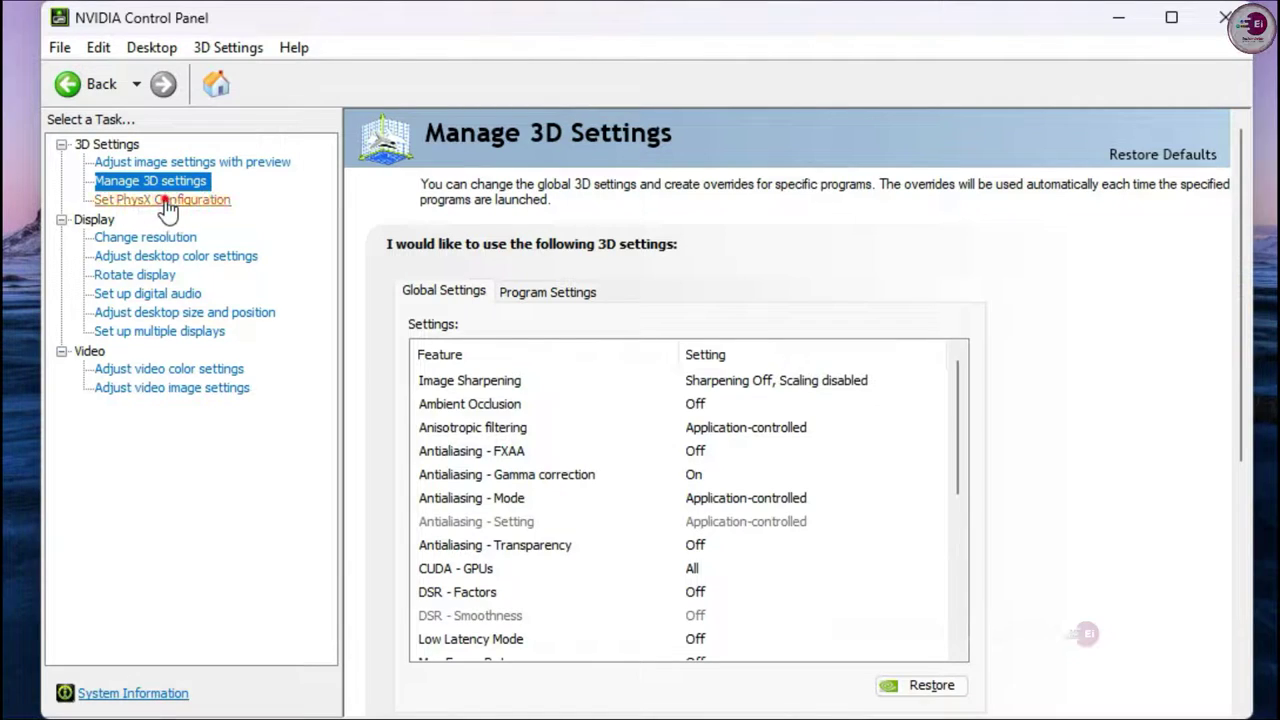
scroll(851, 318, "down", 3)
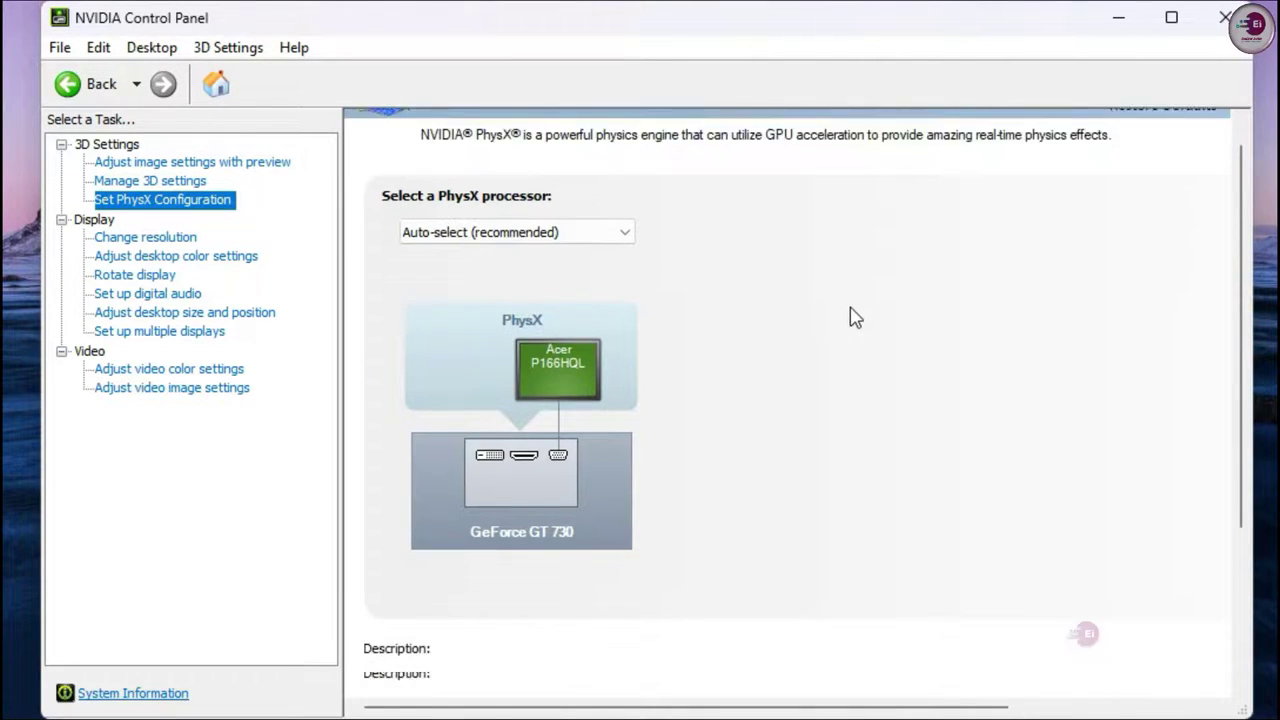
scroll(610, 458, "up", 3)
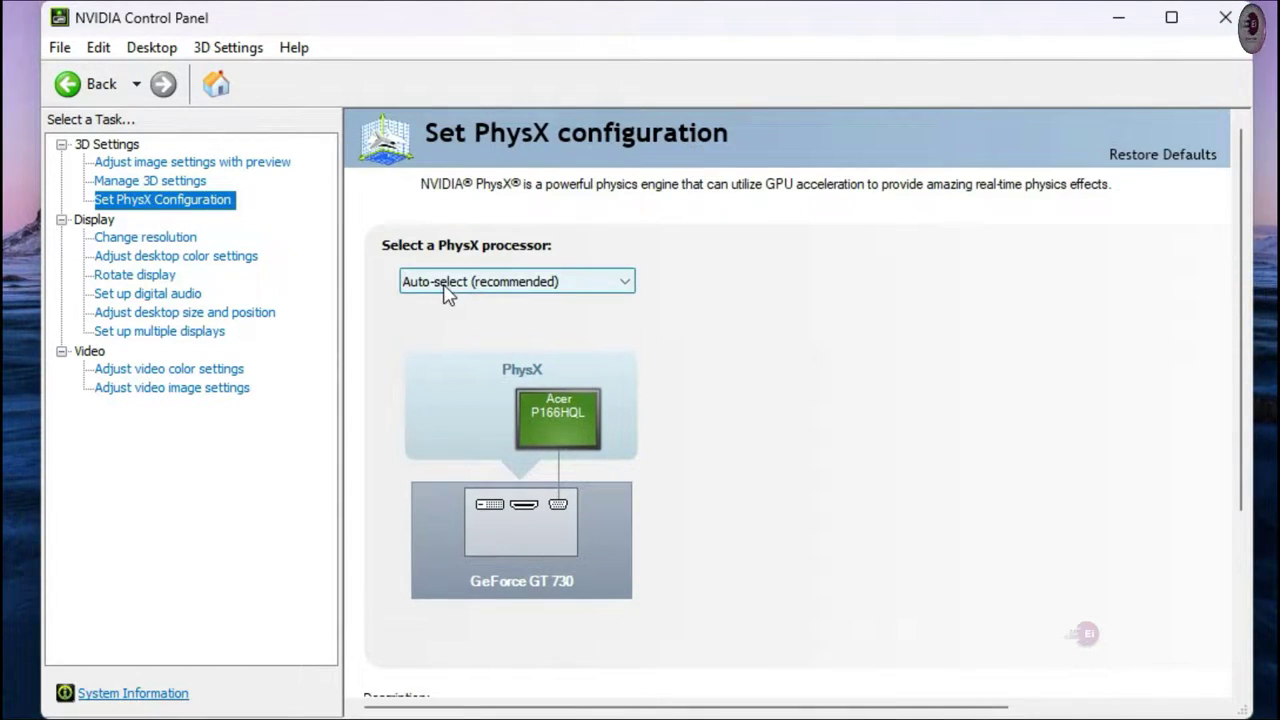
left_click(495, 281)
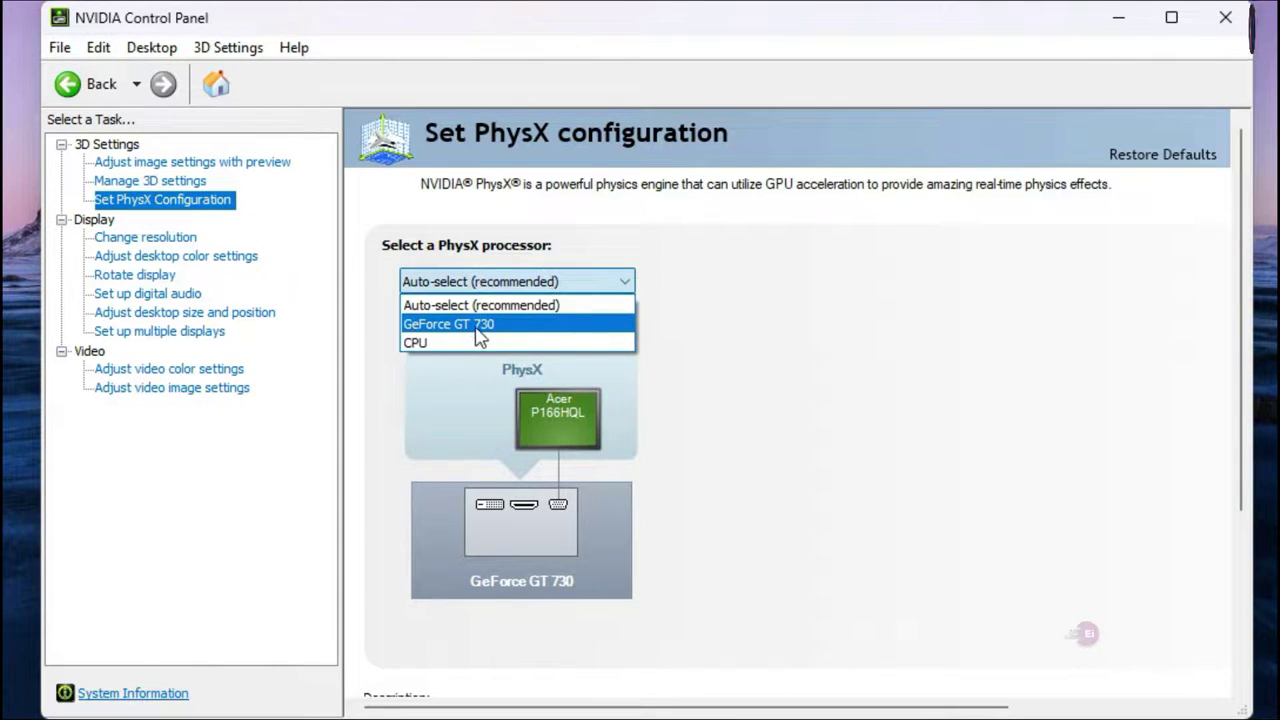
left_click(470, 325)
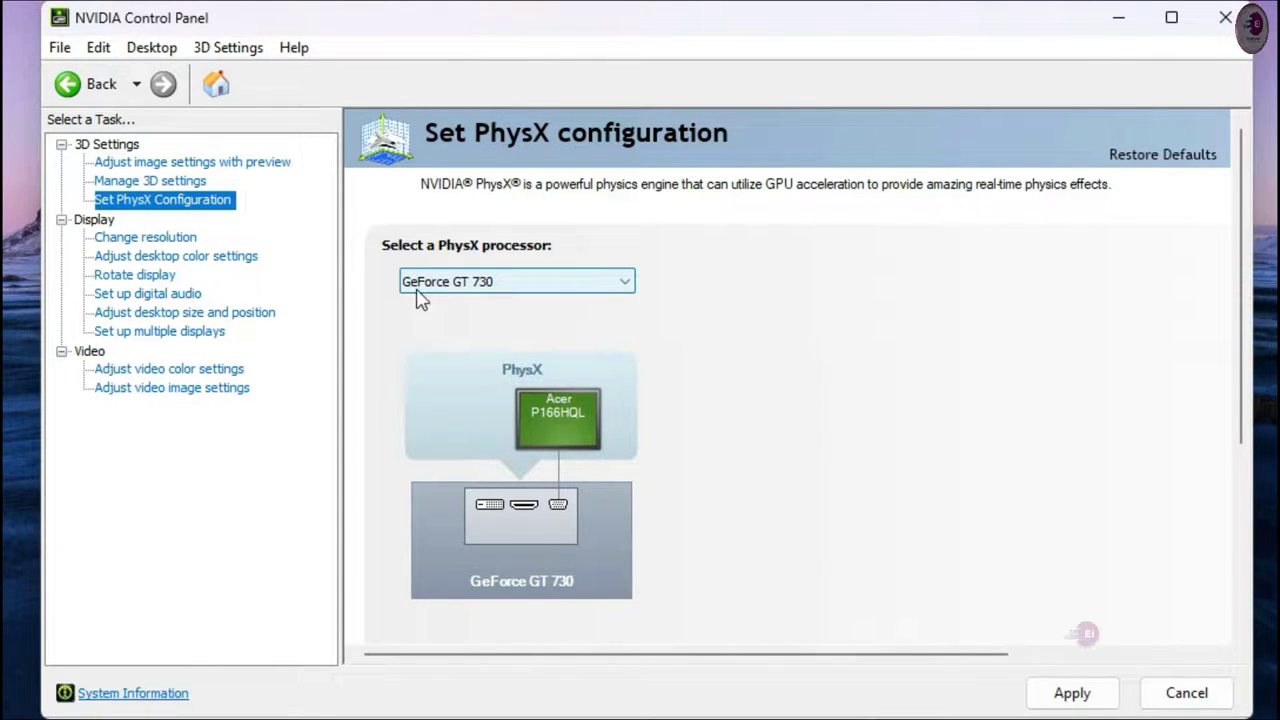
left_click(1074, 694)
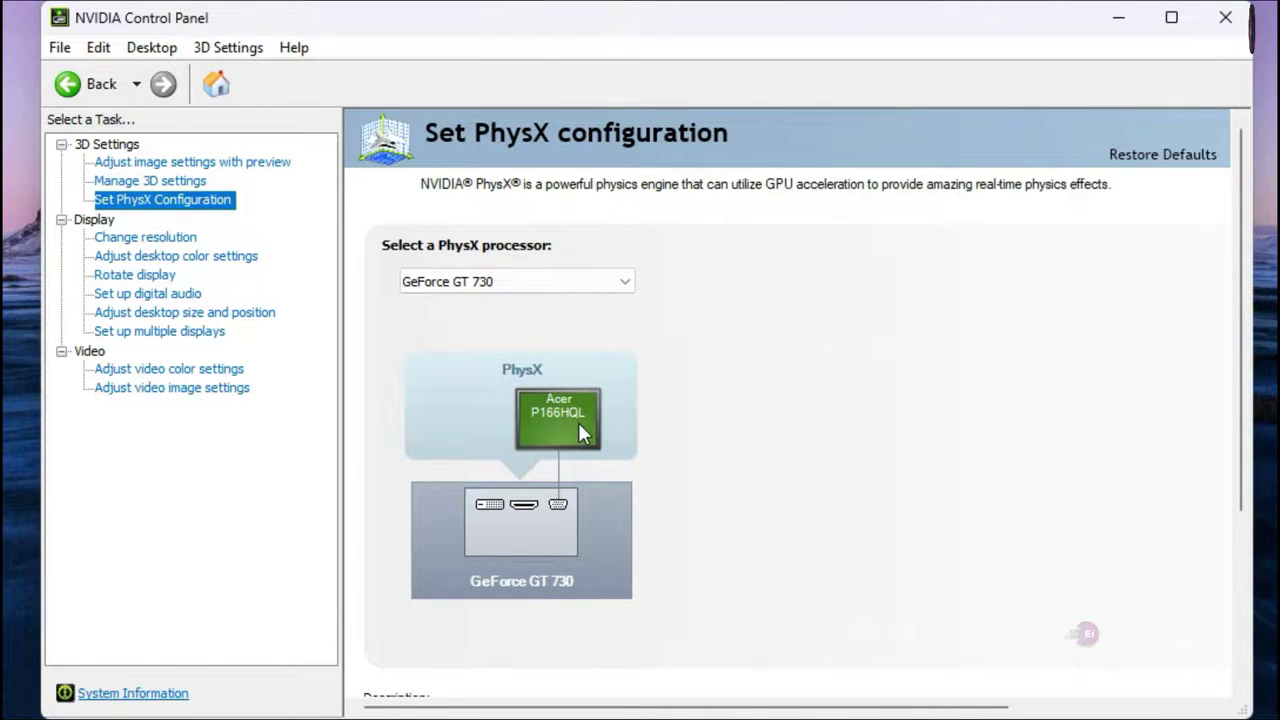
scroll(686, 430, "down", 5)
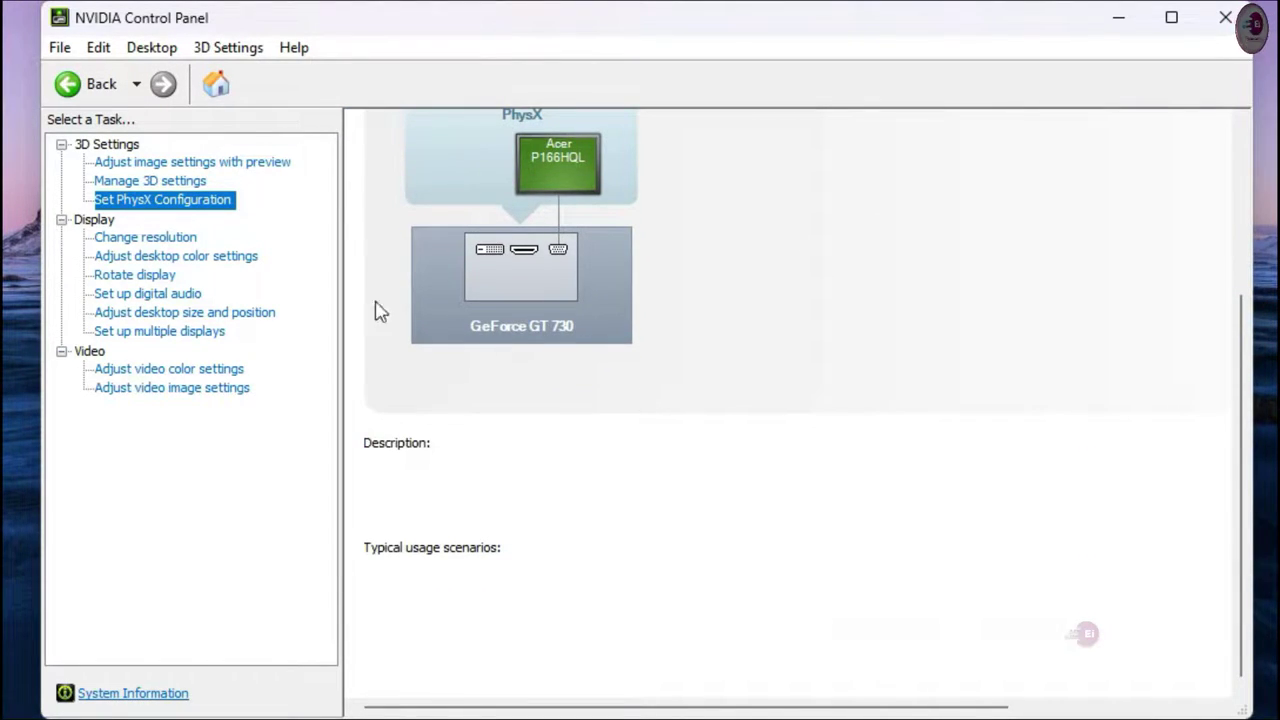
left_click(216, 85)
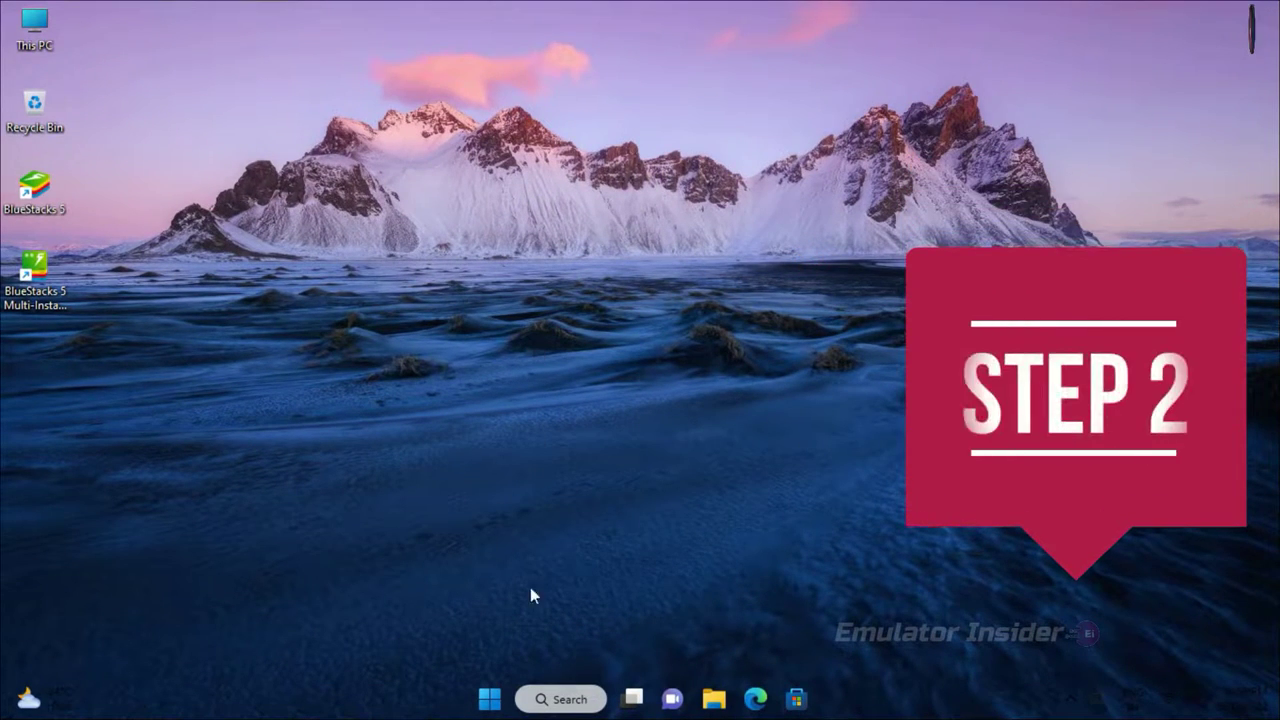
Search Windows for "Graphics Settings", open the system Graphics settings and look through the custom app list
left_click(553, 700)
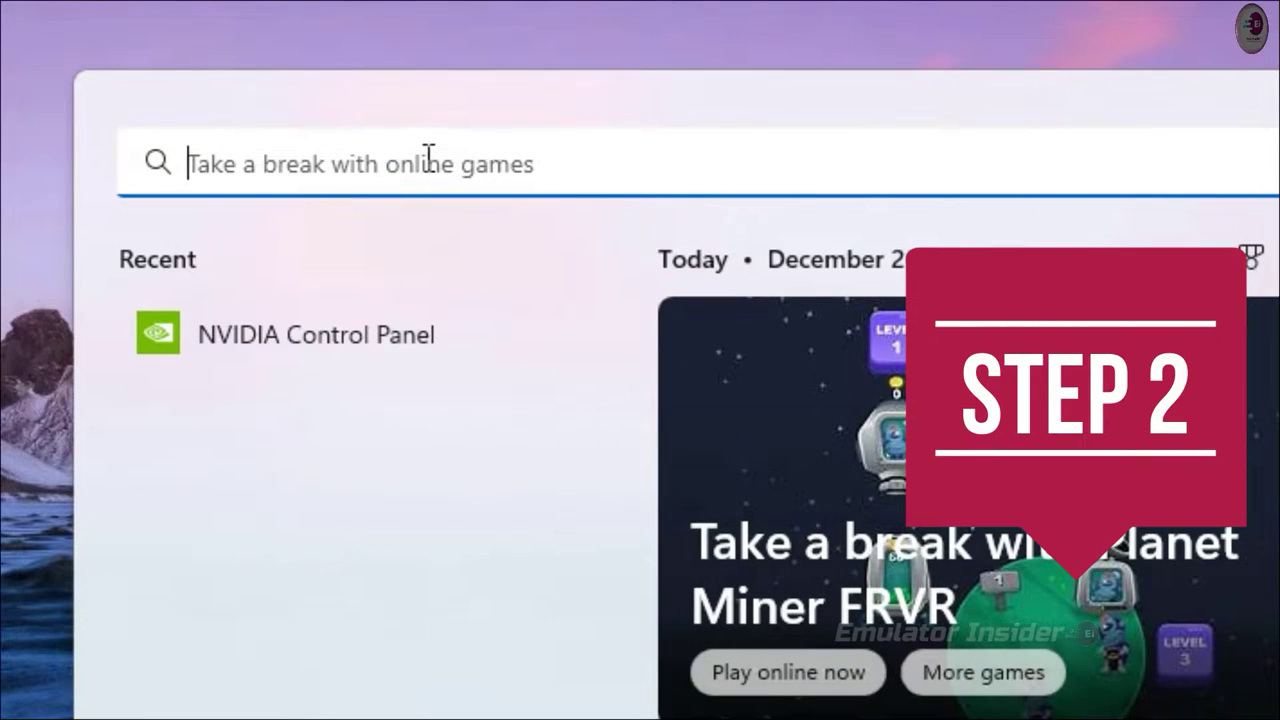
type("G")
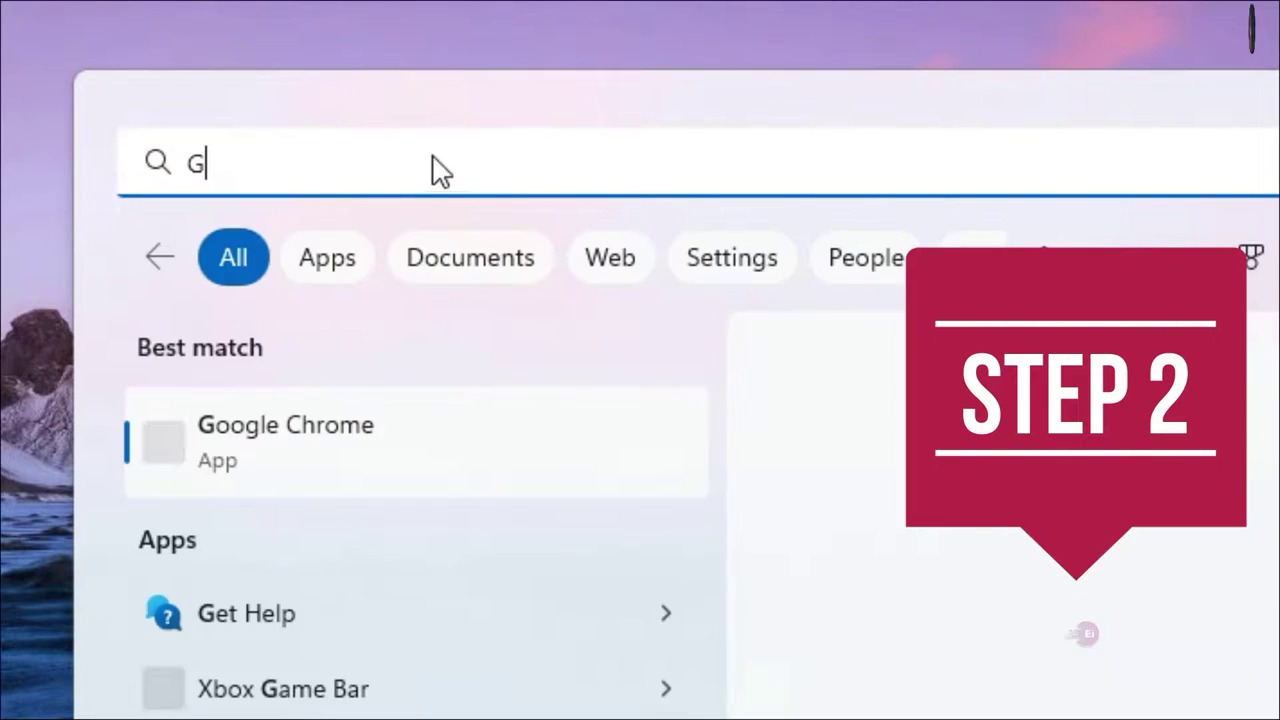
type("raphics Settings")
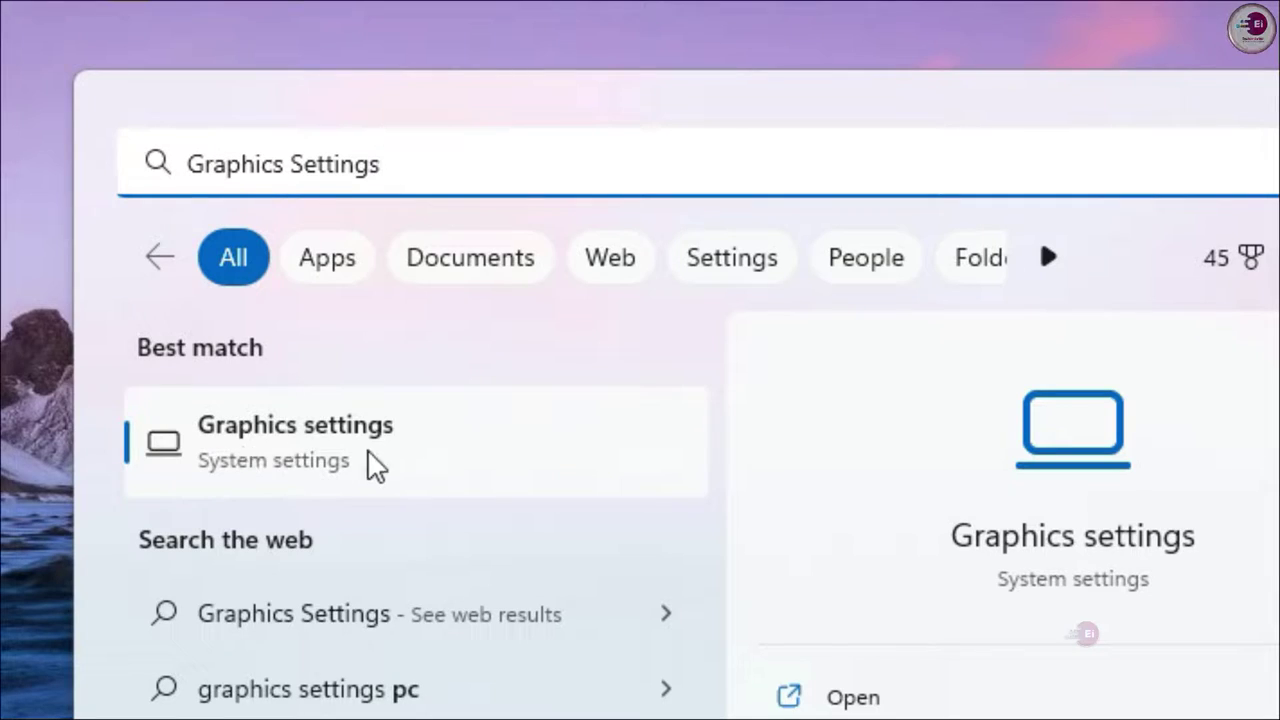
left_click(409, 463)
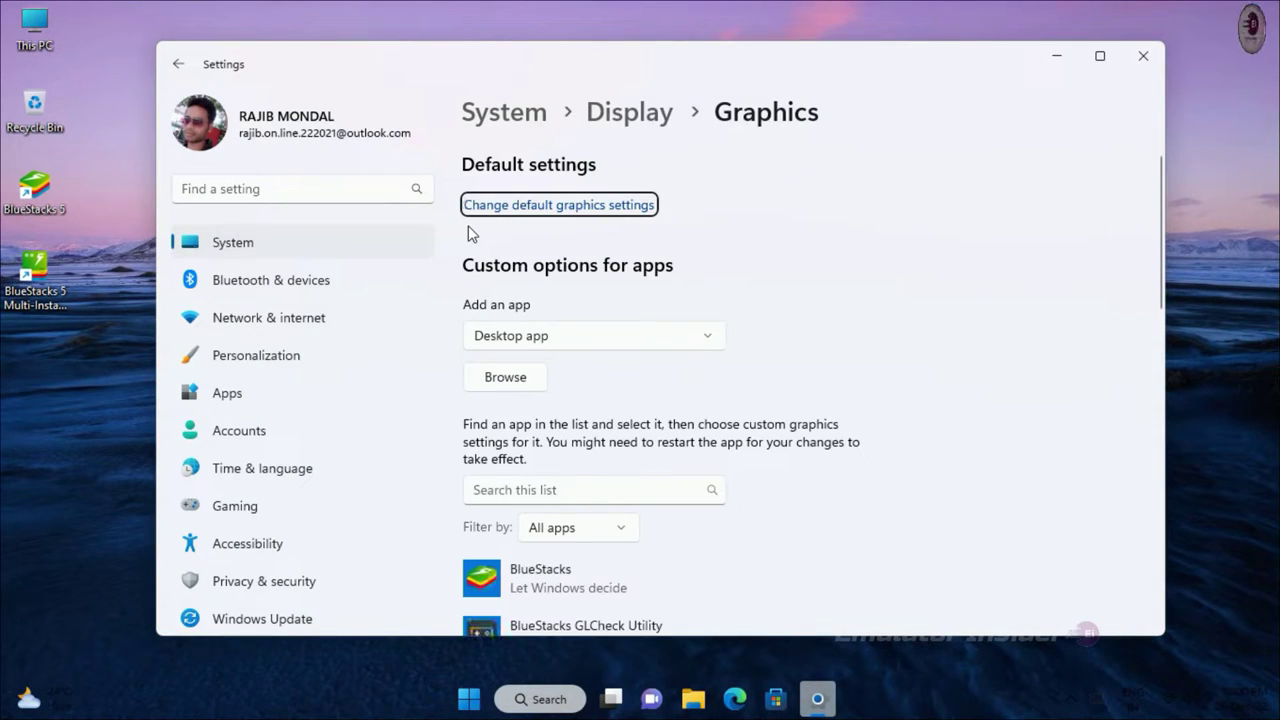
left_click(747, 199)
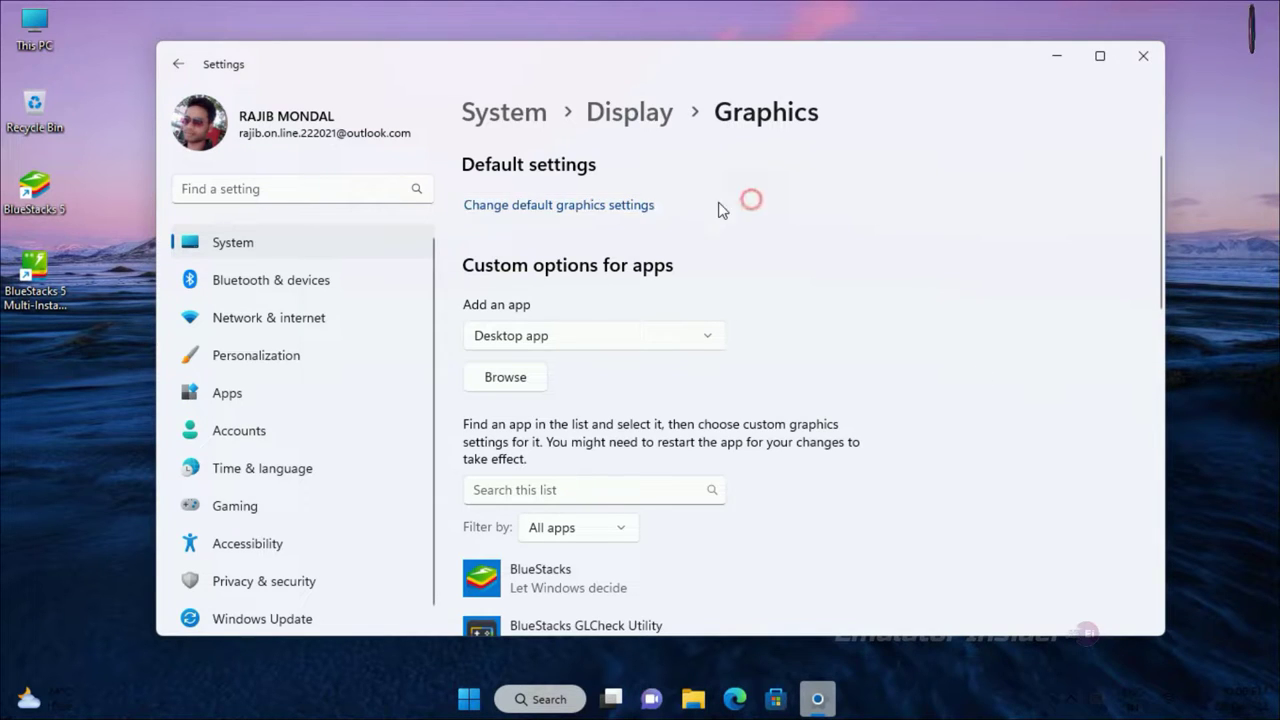
scroll(586, 434, "down", 5)
scroll(629, 286, "up", 5)
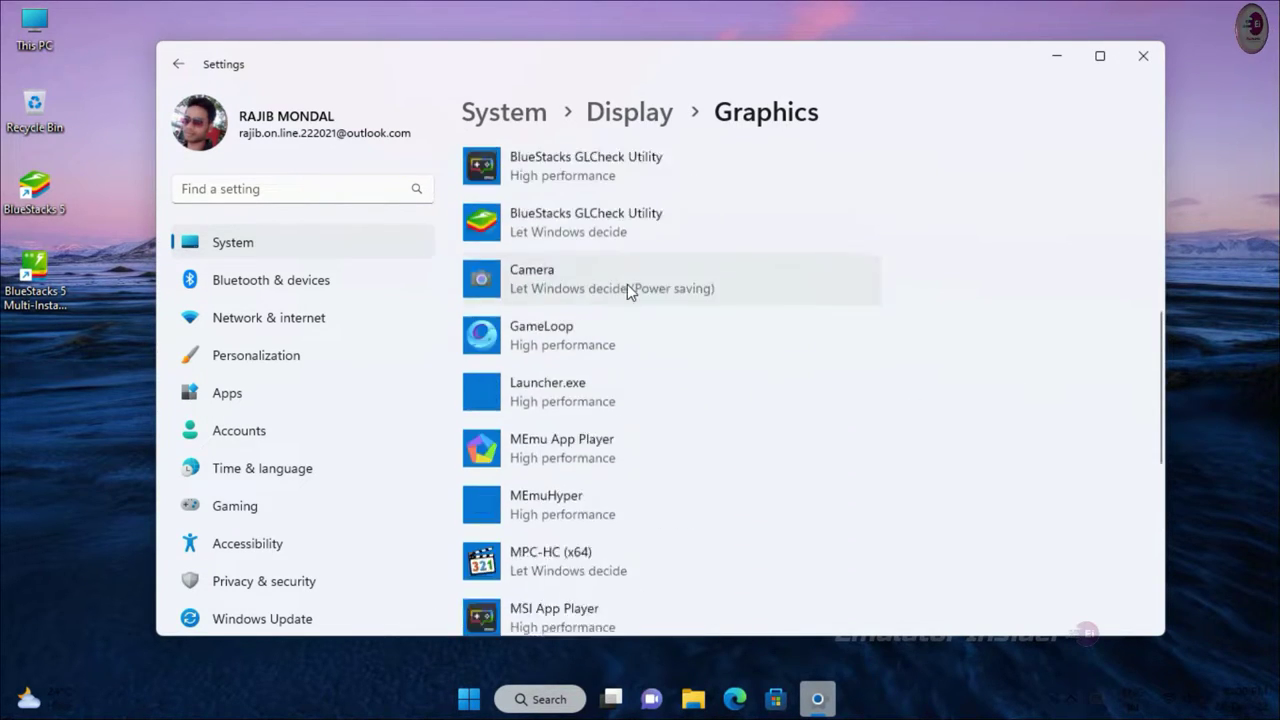
Try to add the BlueStacks 5 shortcut from the Desktop folder to the apps with custom graphics options
left_click(495, 380)
scroll(260, 285, "up", 3)
left_click(220, 228)
scroll(589, 285, "down", 5)
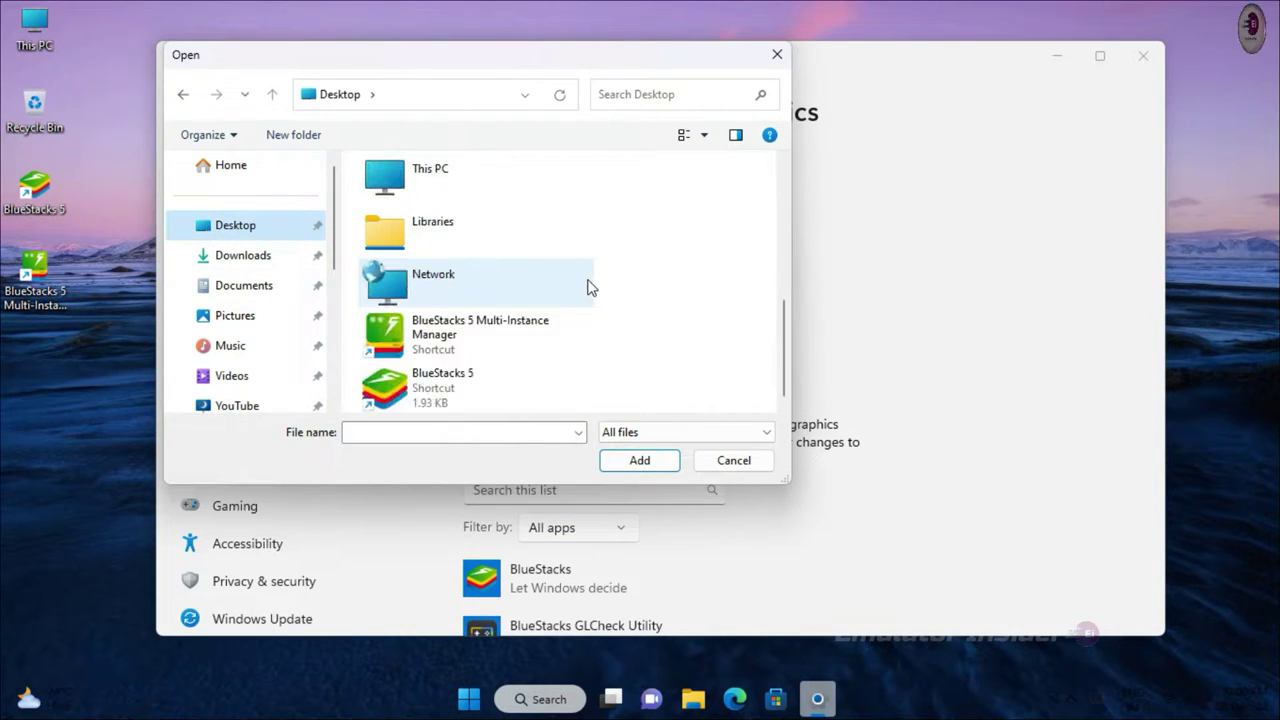
left_click(440, 398)
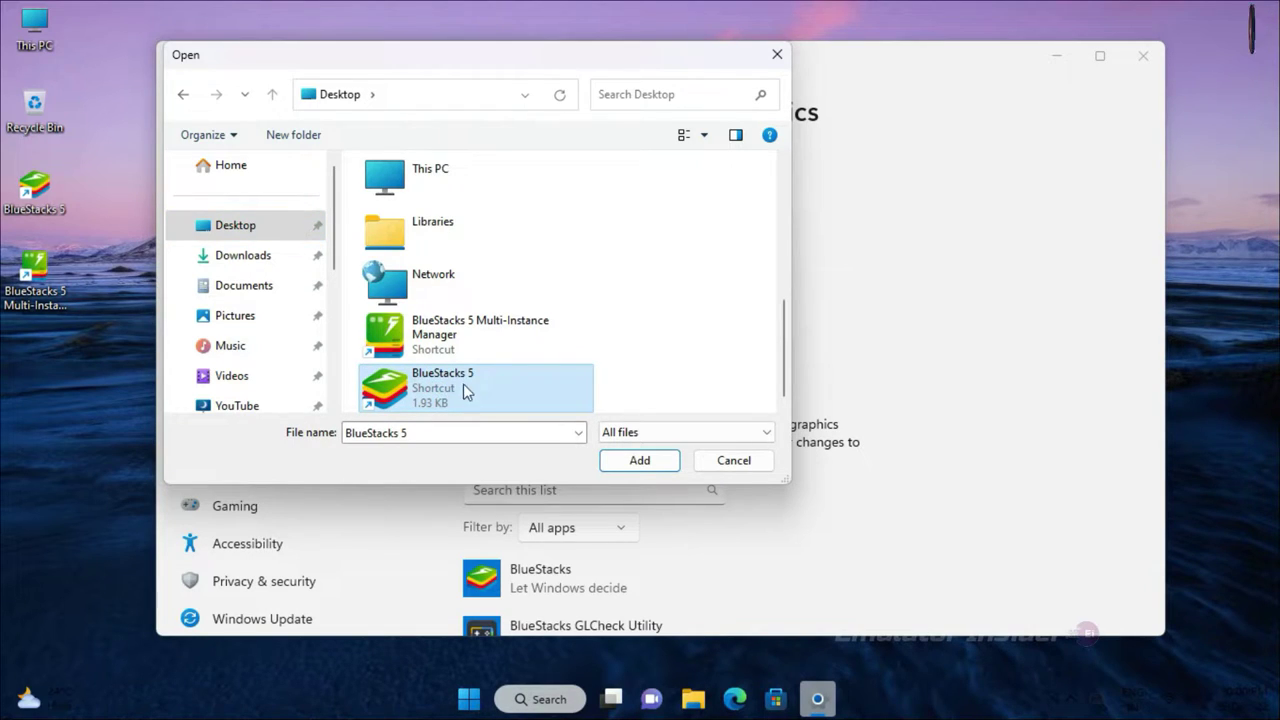
left_click(463, 390)
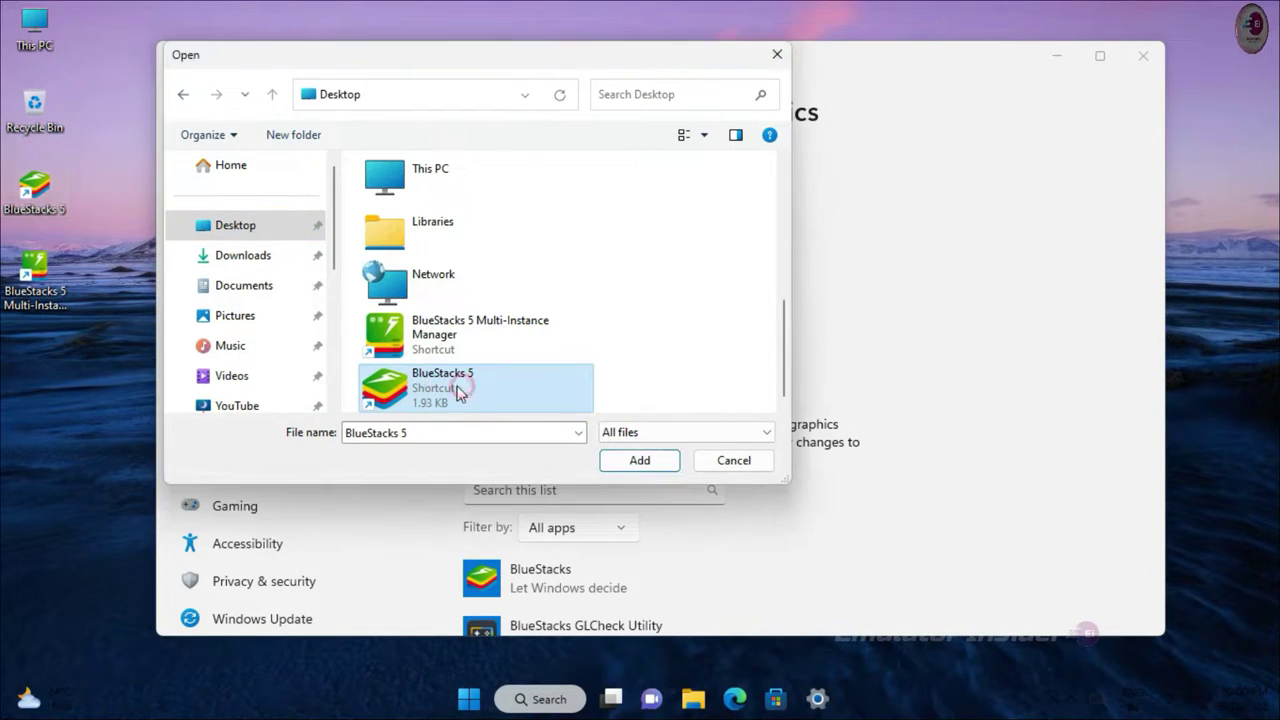
left_click(640, 462)
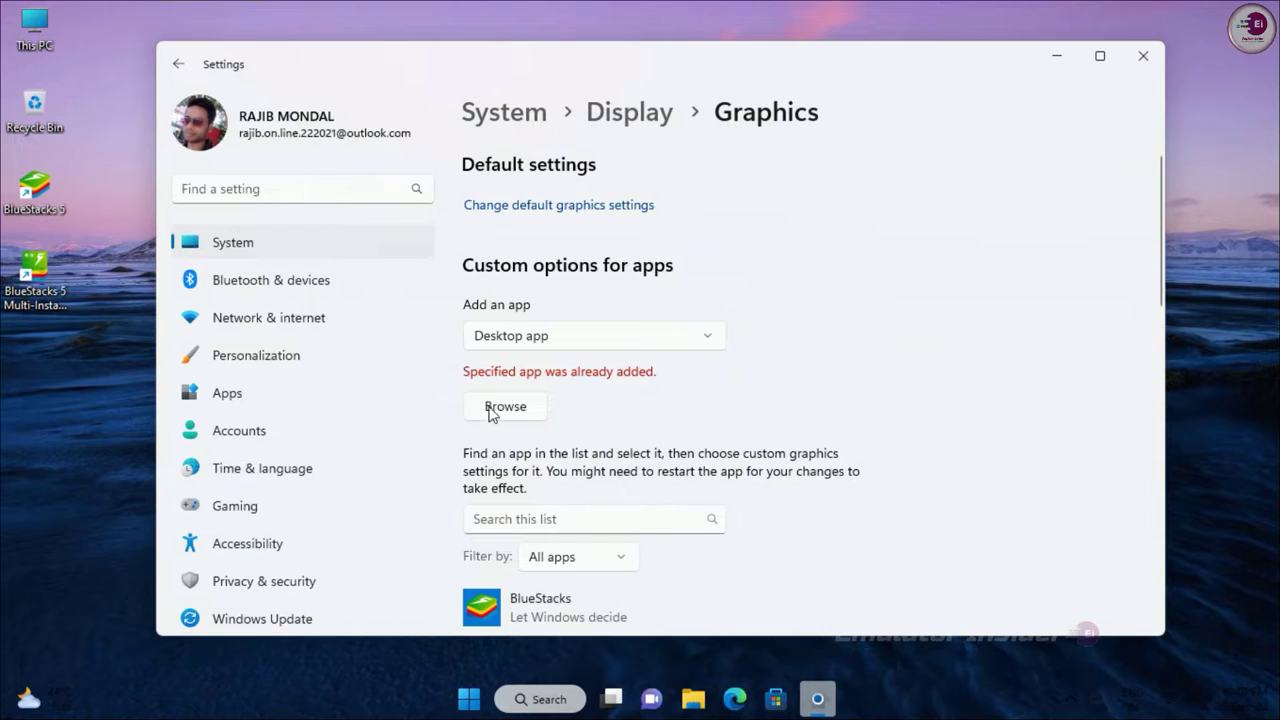
Set the graphics preference of the listed BlueStacks app to High performance and save it
scroll(710, 378, "down", 3)
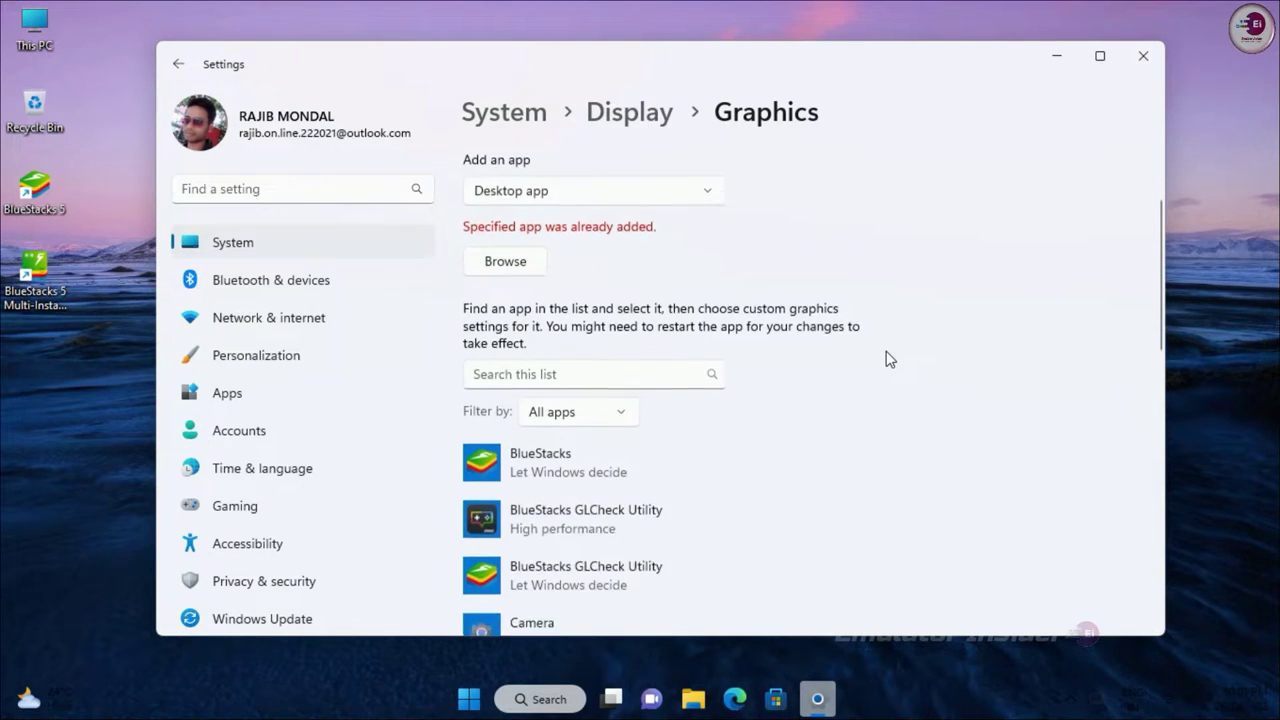
left_click(549, 322)
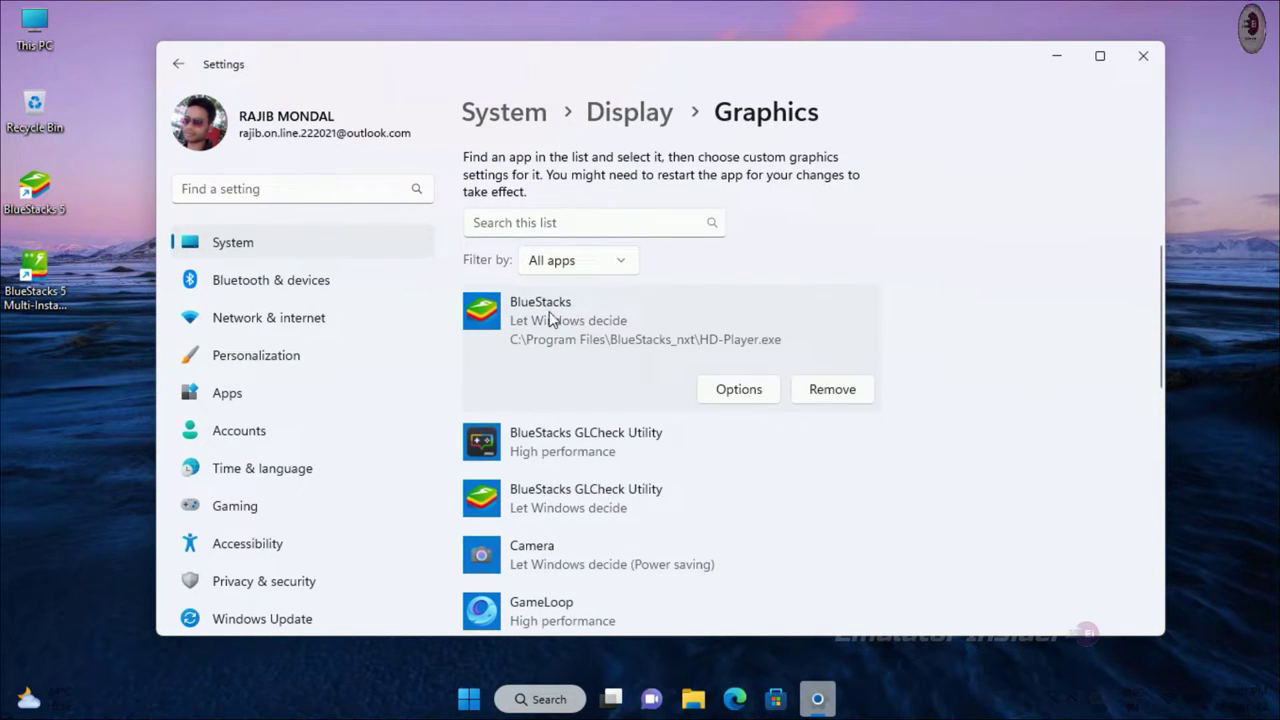
left_click(737, 390)
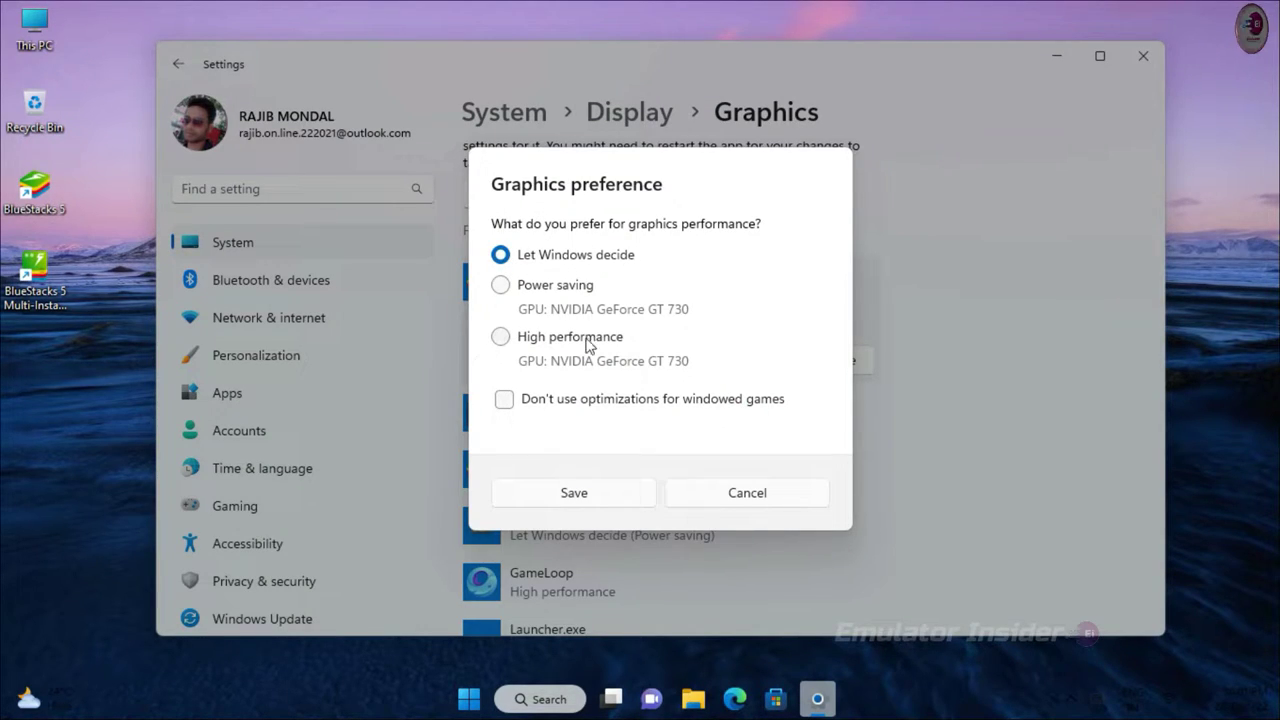
left_click(508, 342)
left_click(613, 510)
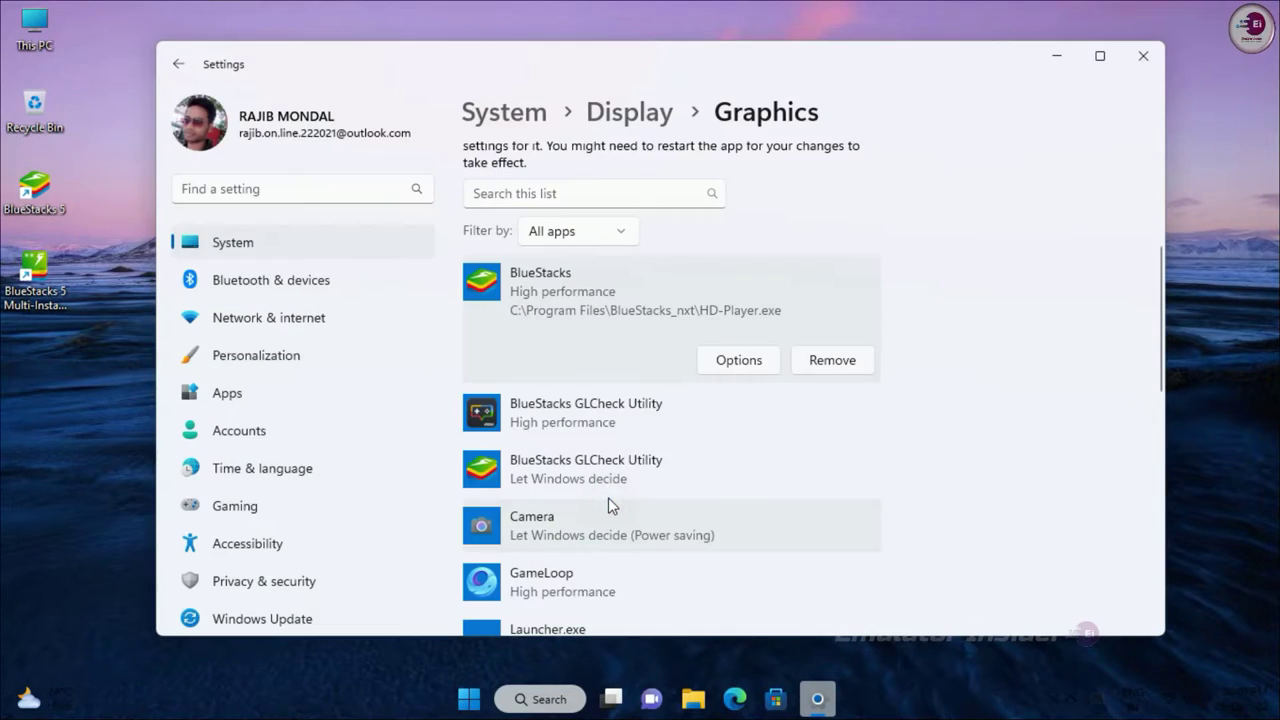
Set the graphics preference of BlueStacks GLCheck Utility (HD-GLCheck.exe) to High performance, save it and close the Settings window
left_click(592, 472)
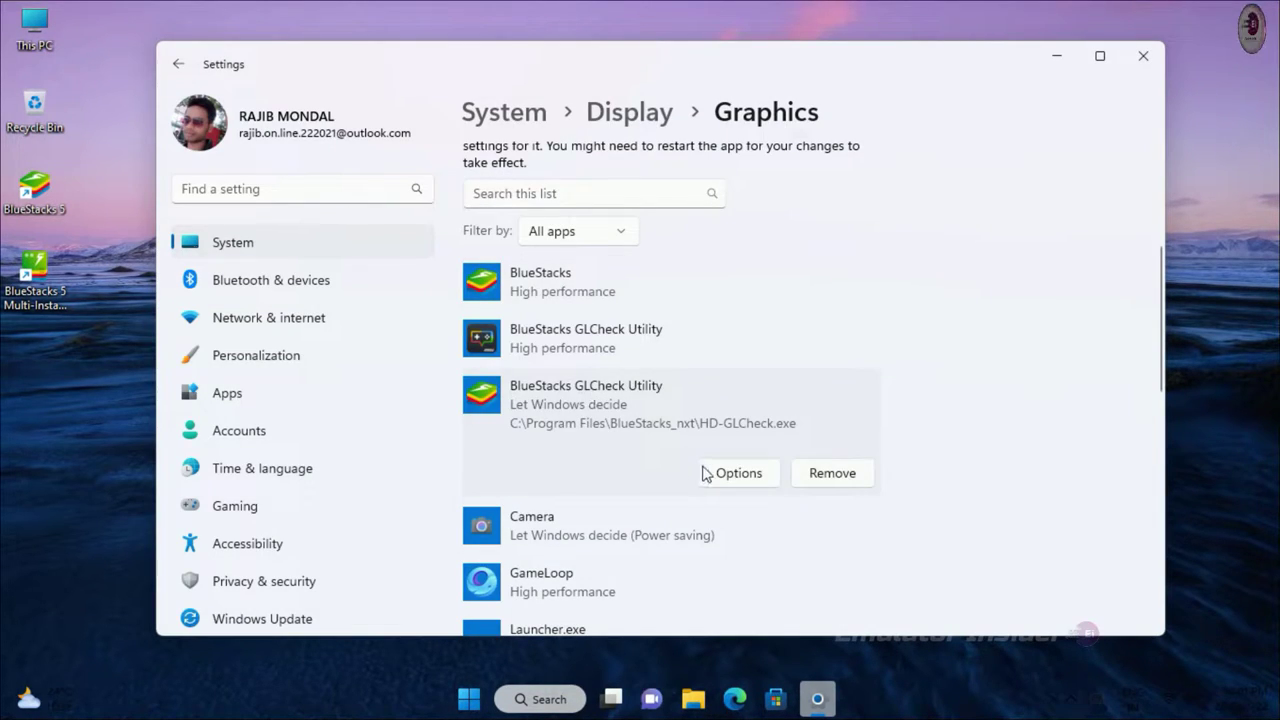
left_click(708, 474)
left_click(560, 340)
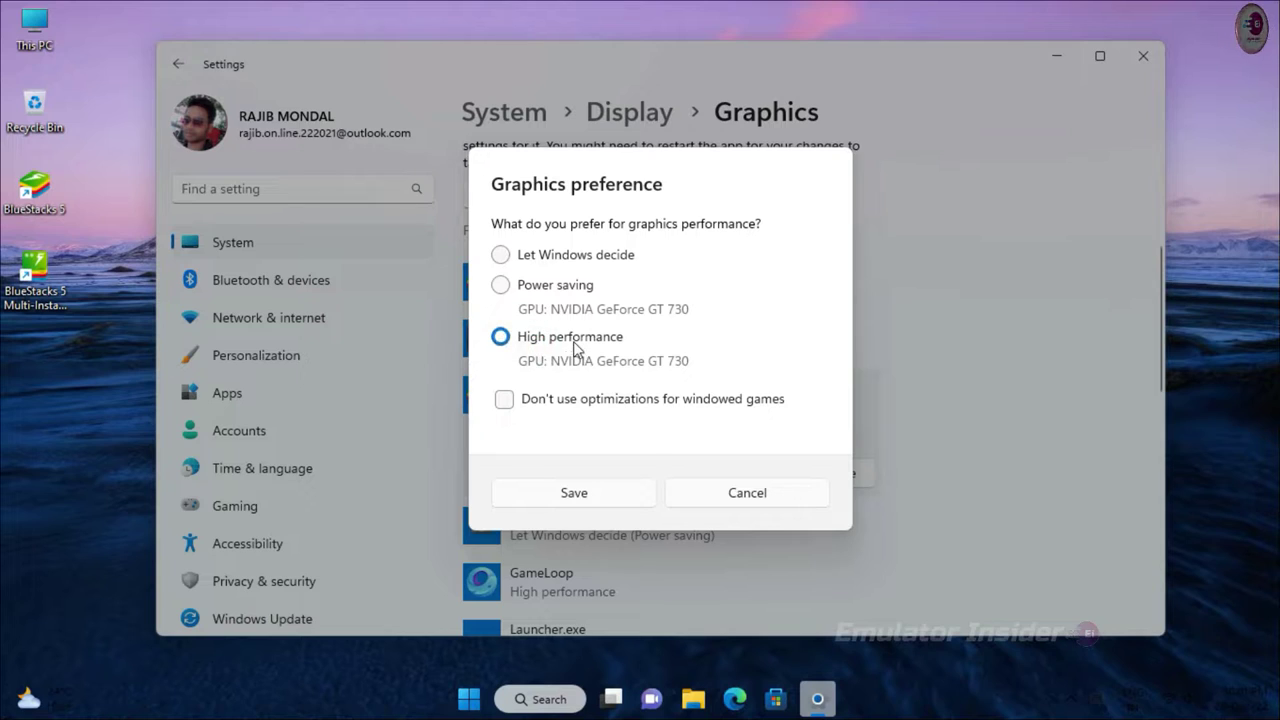
left_click(582, 492)
scroll(734, 350, "down", 5)
scroll(731, 363, "down", 4)
scroll(731, 363, "up", 12)
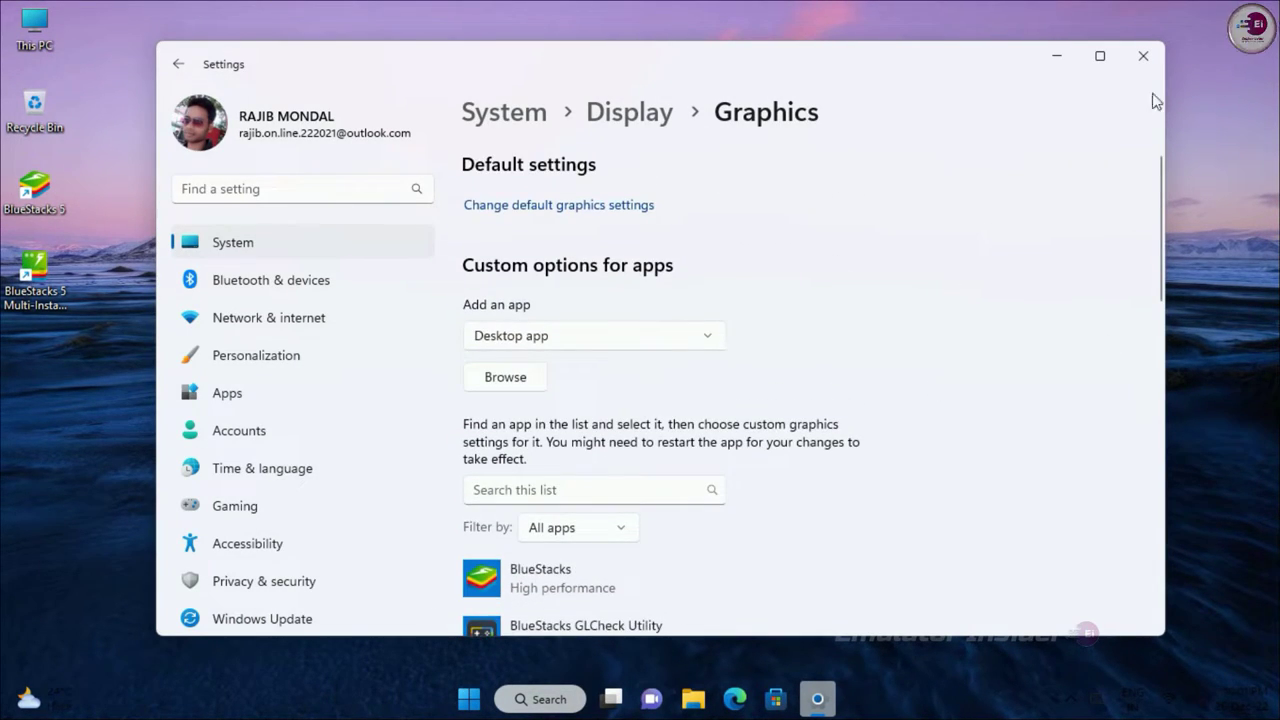
left_click(1143, 56)
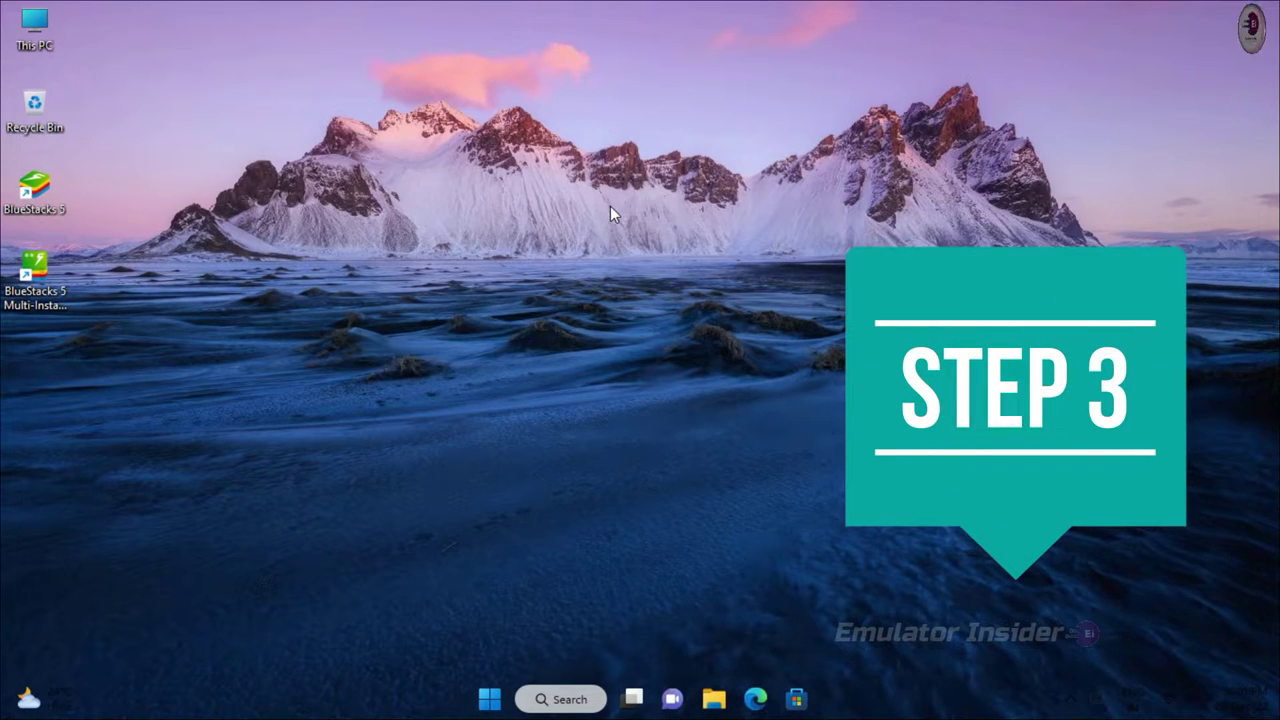
Open the properties of the BlueStacks 5 desktop shortcut and enable "Run this program as an administrator" in its compatibility settings
left_click_drag(34, 210, 56, 206)
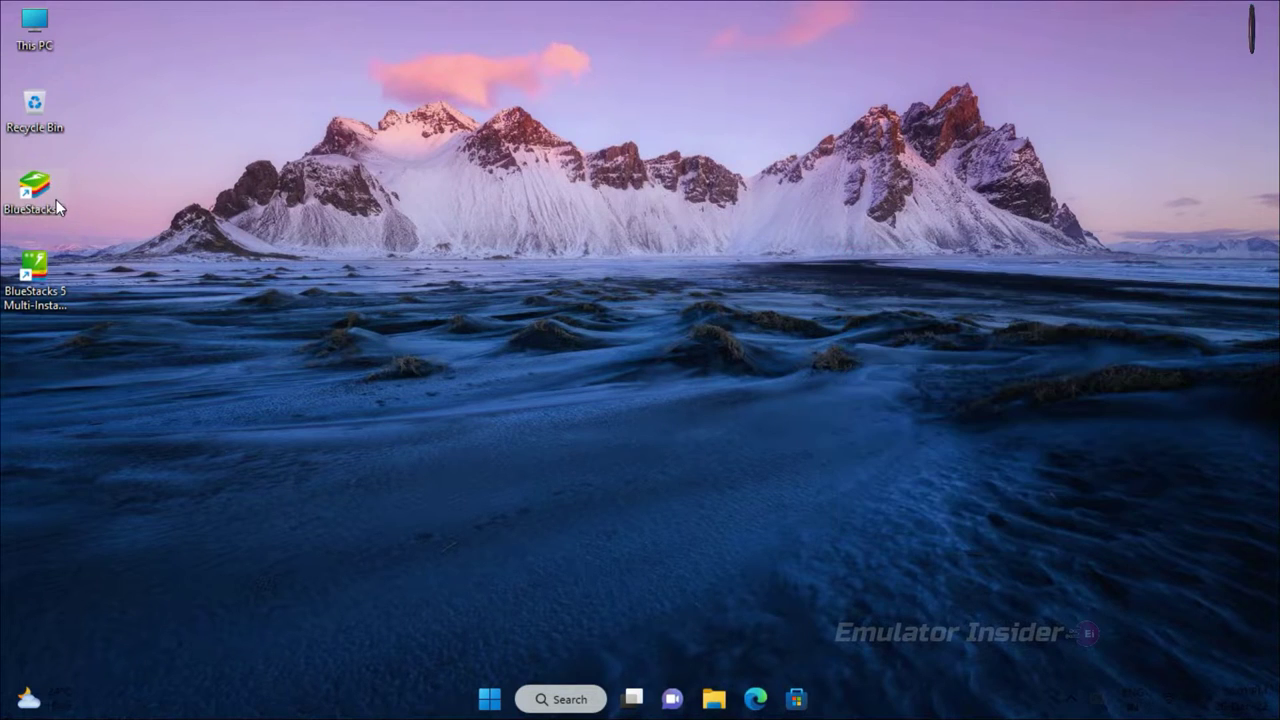
right_click(57, 204)
left_click(171, 472)
left_click_drag(228, 152, 255, 86)
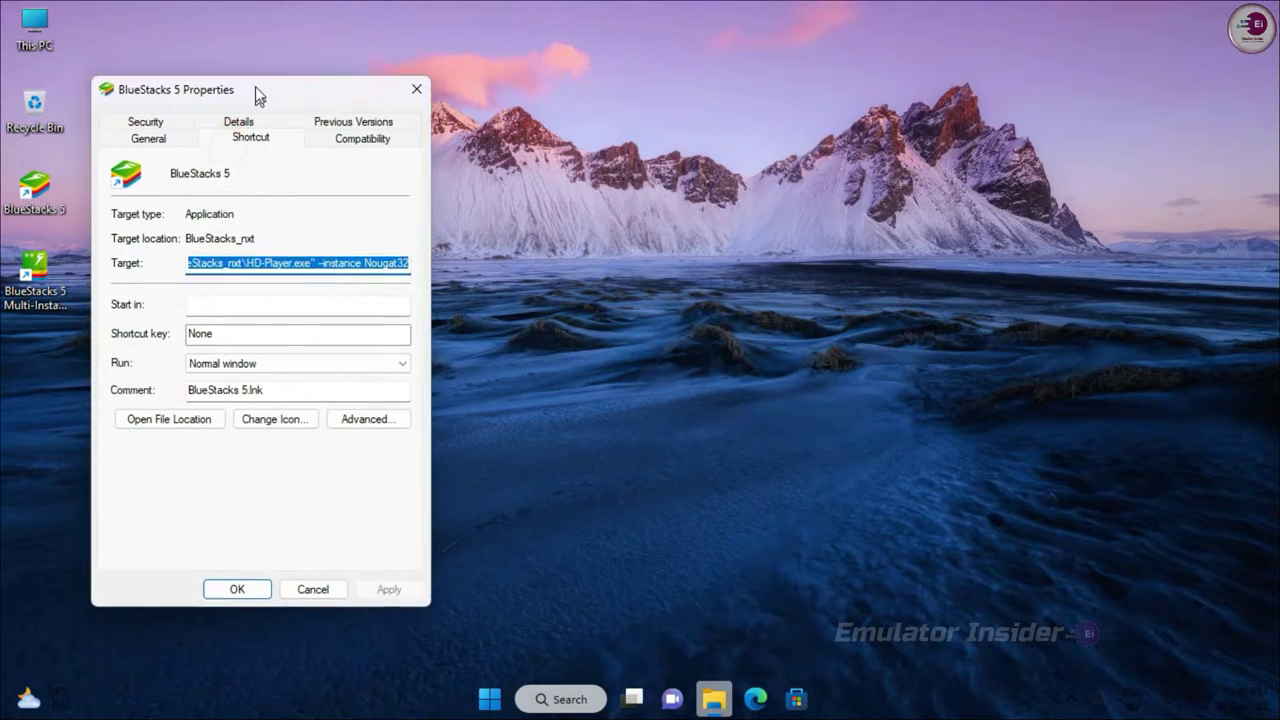
left_click(350, 131)
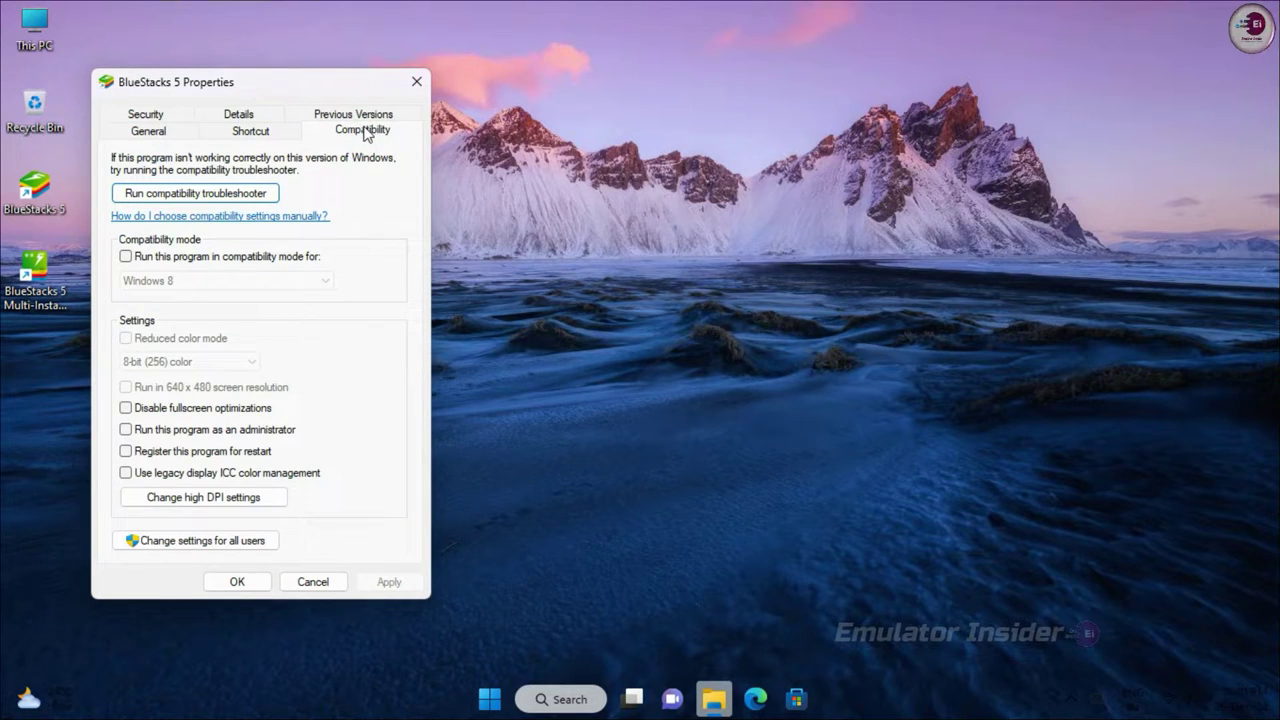
left_click(126, 430)
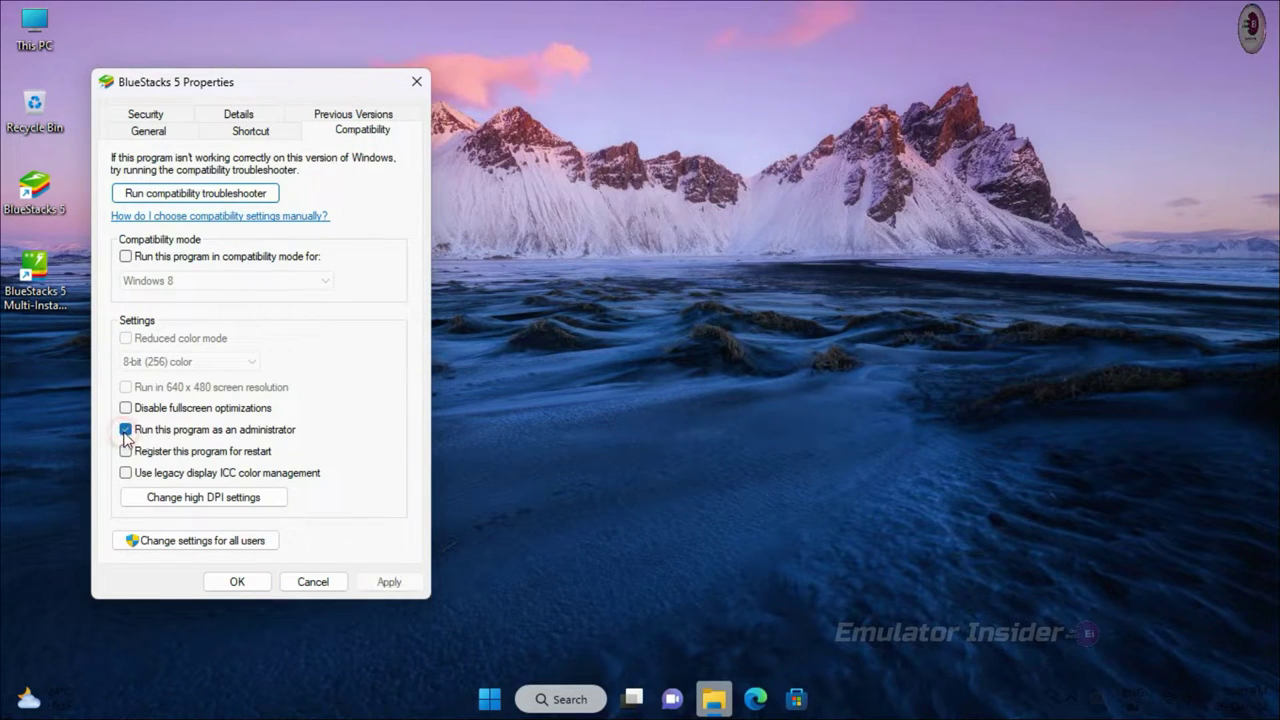
Override the high DPI scaling behavior for BlueStacks 5 with scaling performed by System, then apply and close its properties
left_click(227, 499)
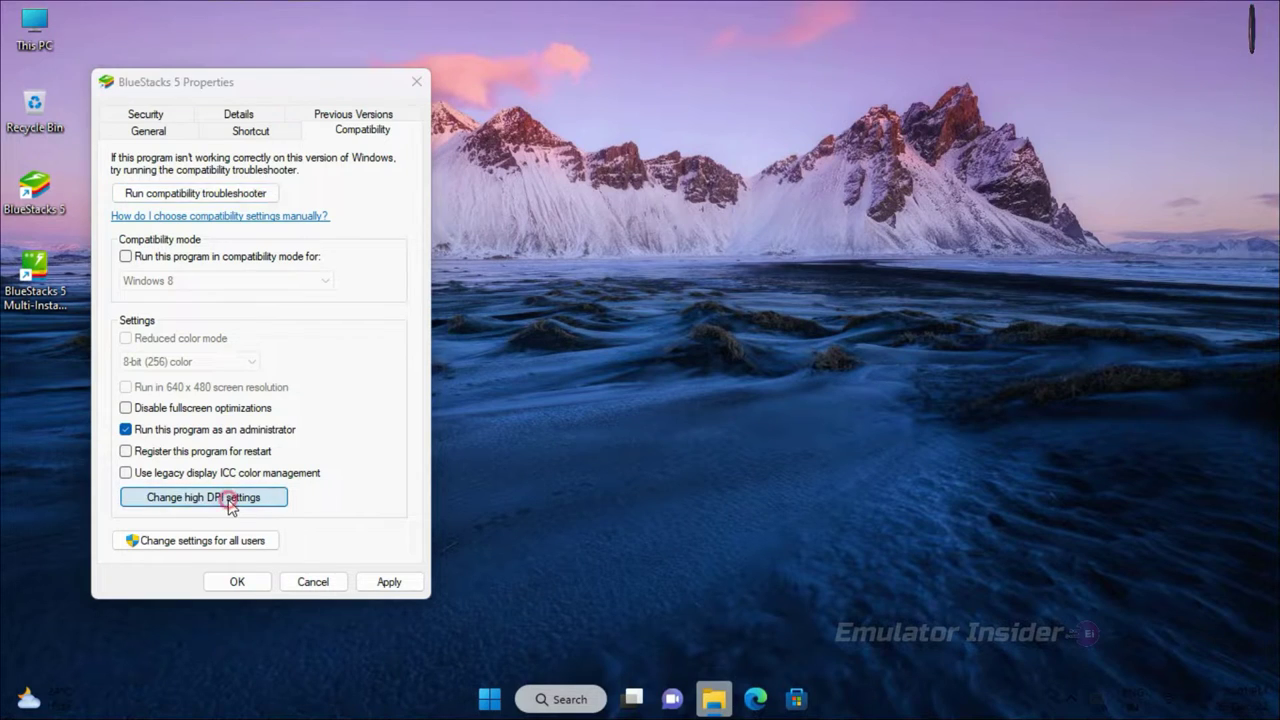
left_click(188, 447)
left_click(250, 471)
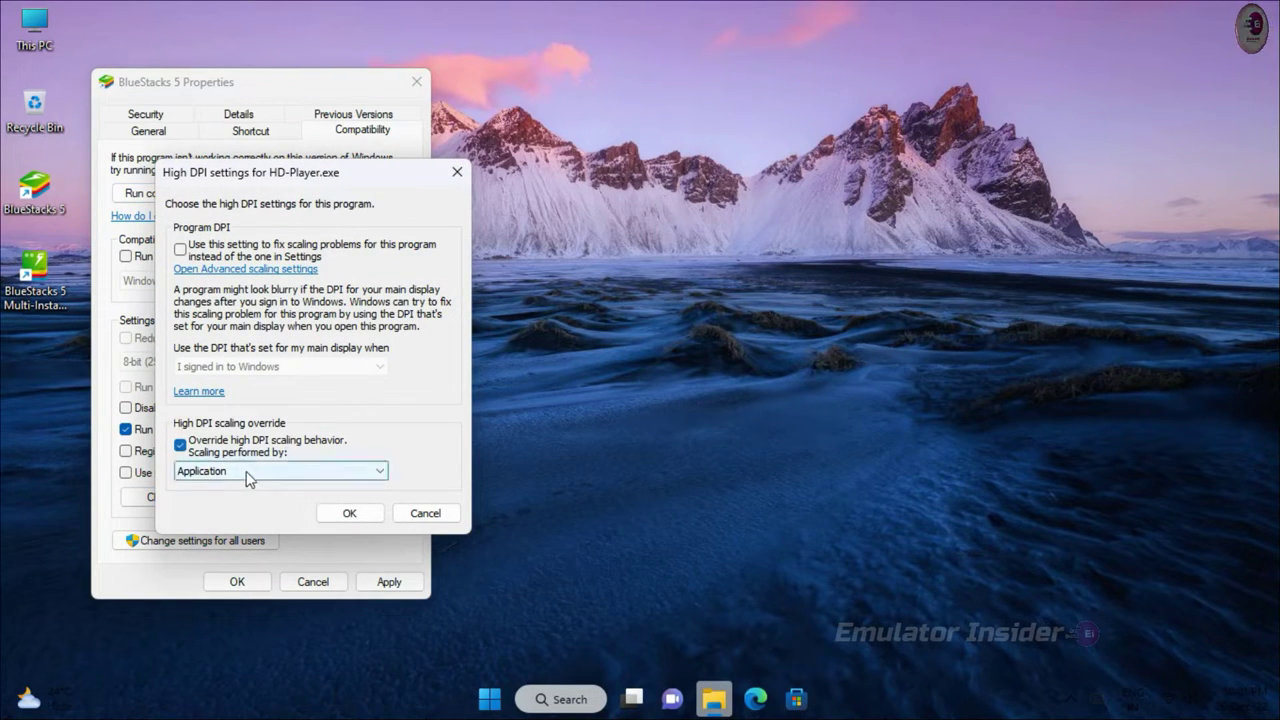
left_click(198, 493)
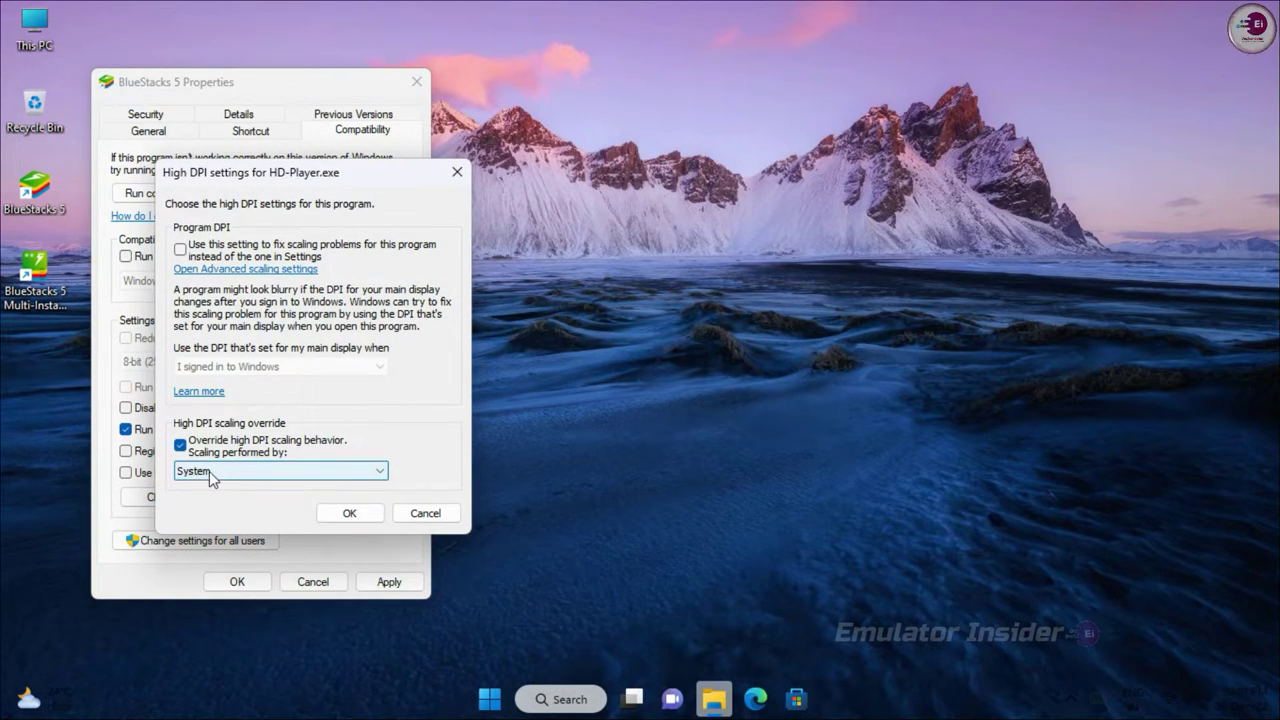
left_click(349, 513)
left_click(389, 583)
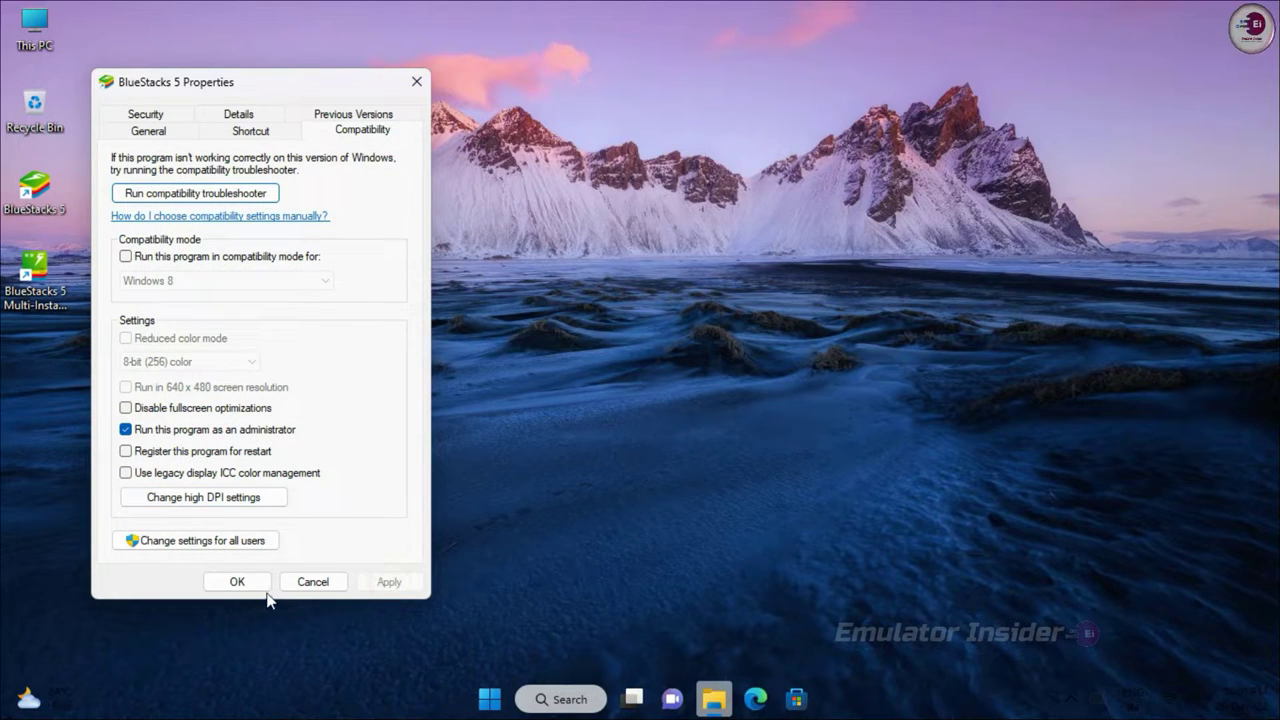
left_click(252, 583)
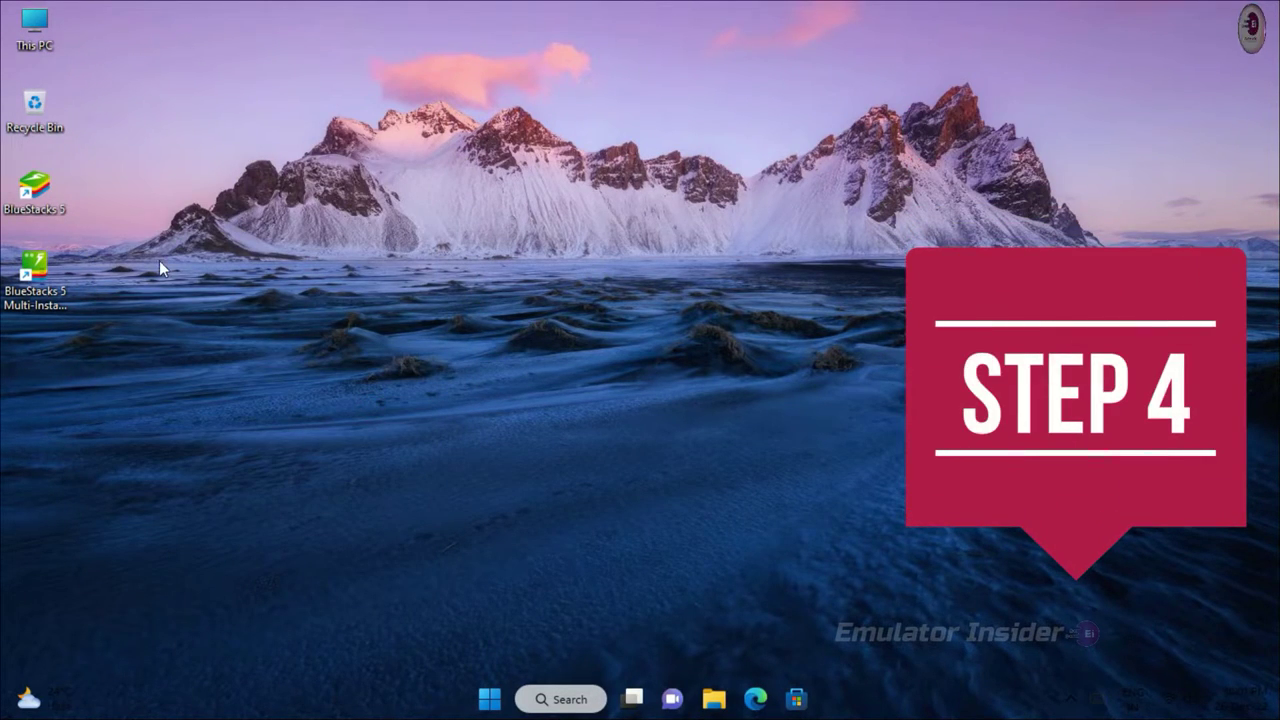
In the BlueStacks multi-instance manager, set the BlueStacks App Player instance's interface renderer to OpenGL, save the changes and close the manager
left_click(35, 270)
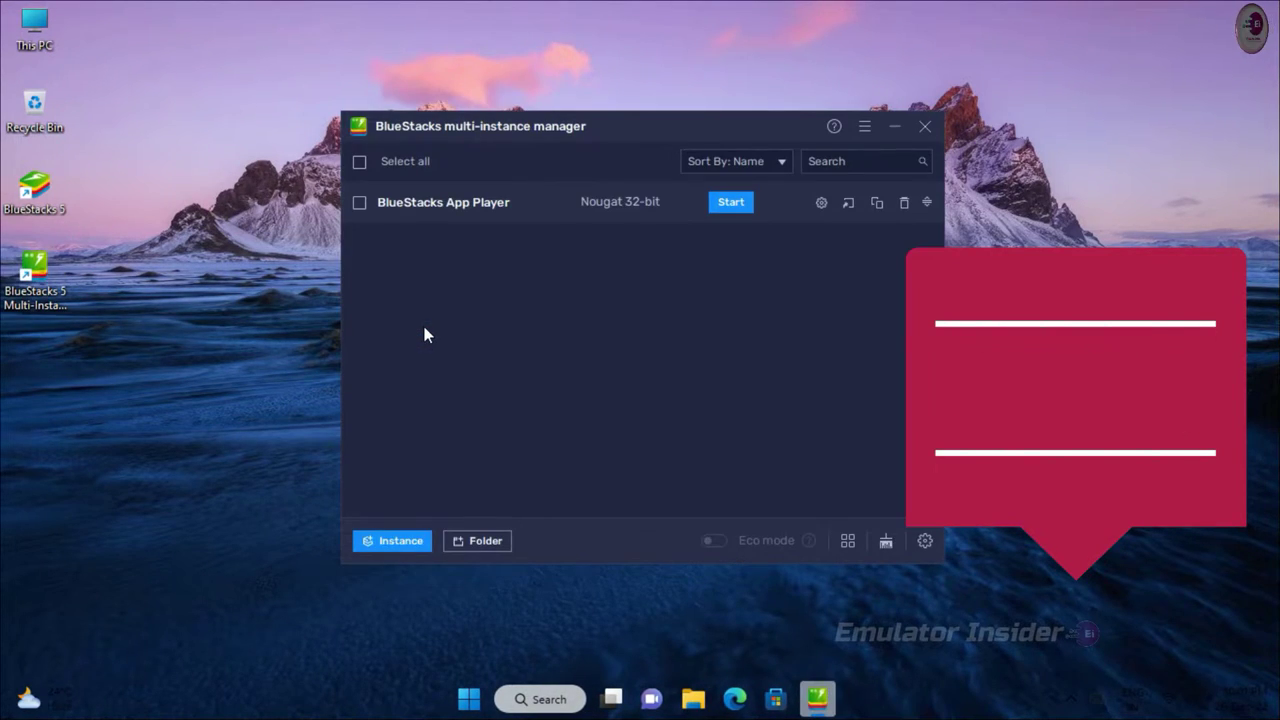
left_click(821, 204)
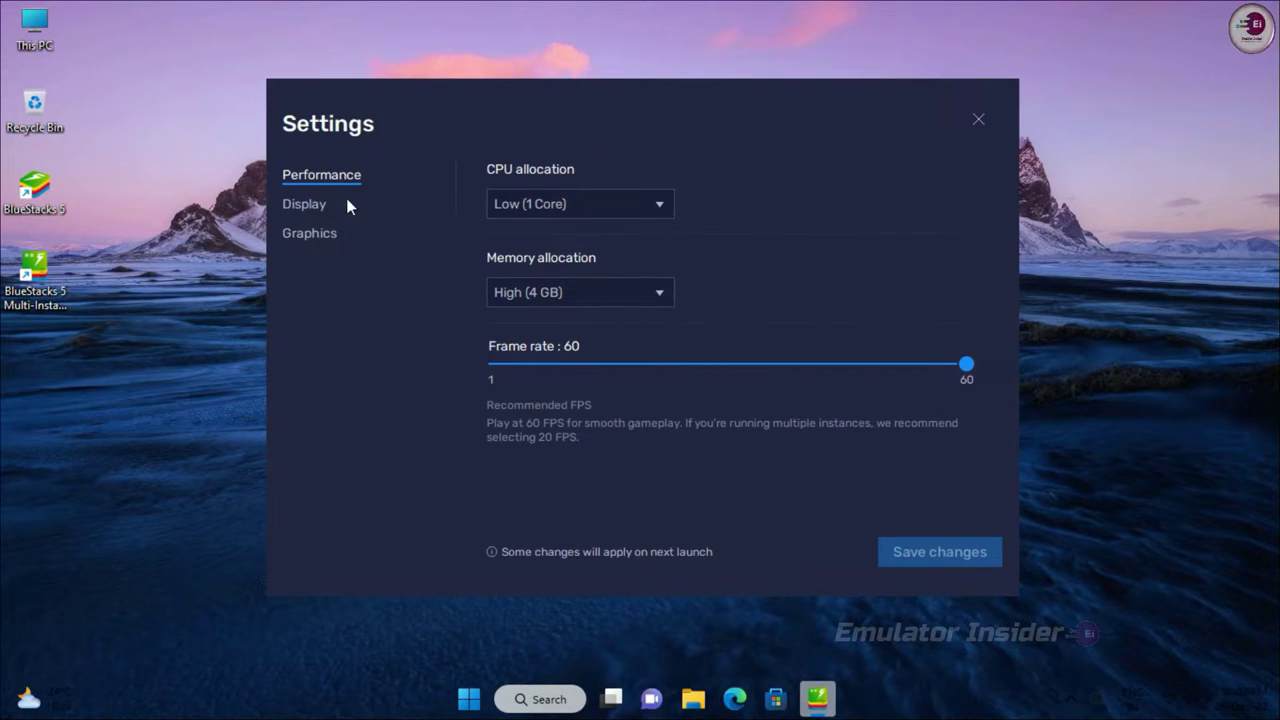
left_click(300, 206)
left_click(284, 237)
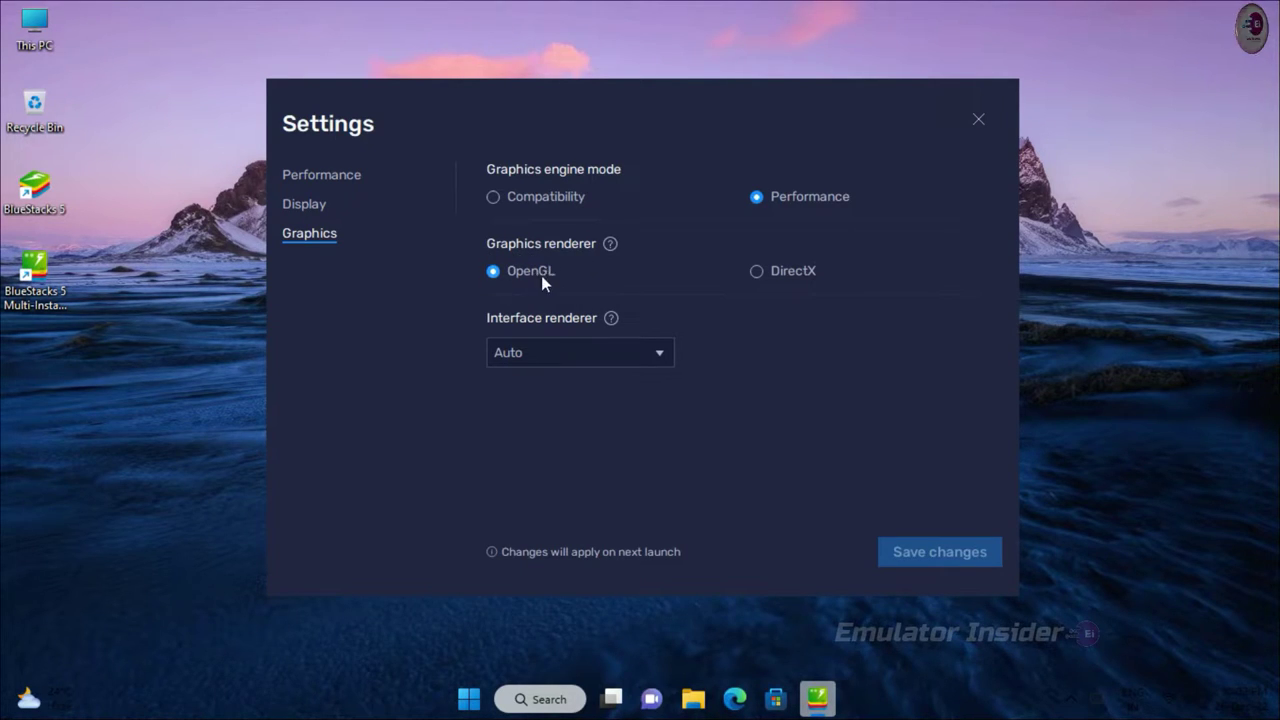
left_click(565, 353)
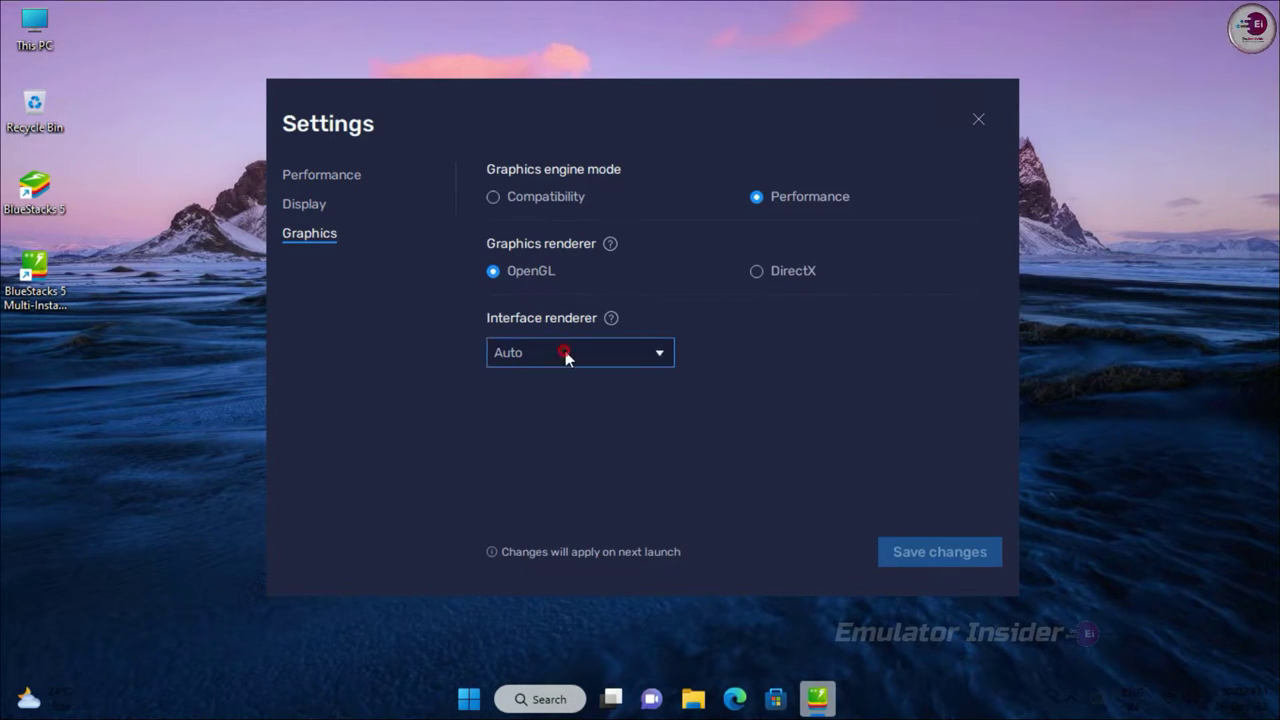
left_click(508, 446)
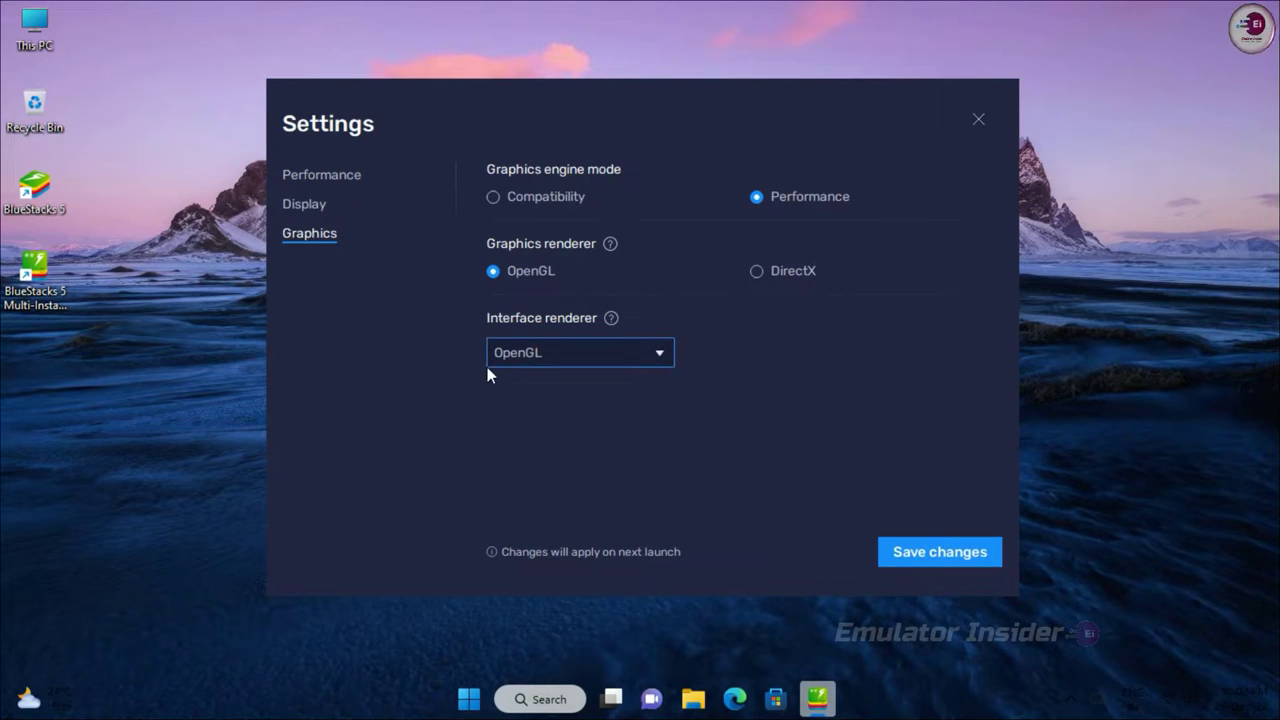
left_click(955, 565)
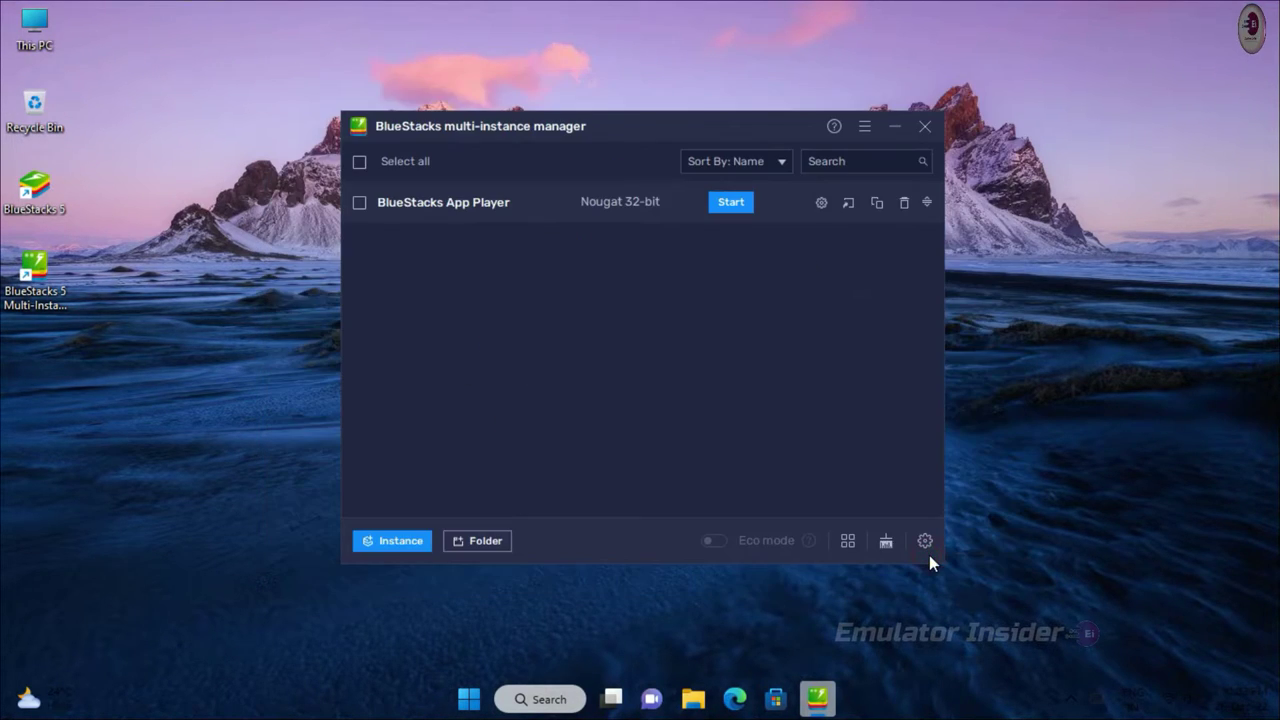
left_click(924, 127)
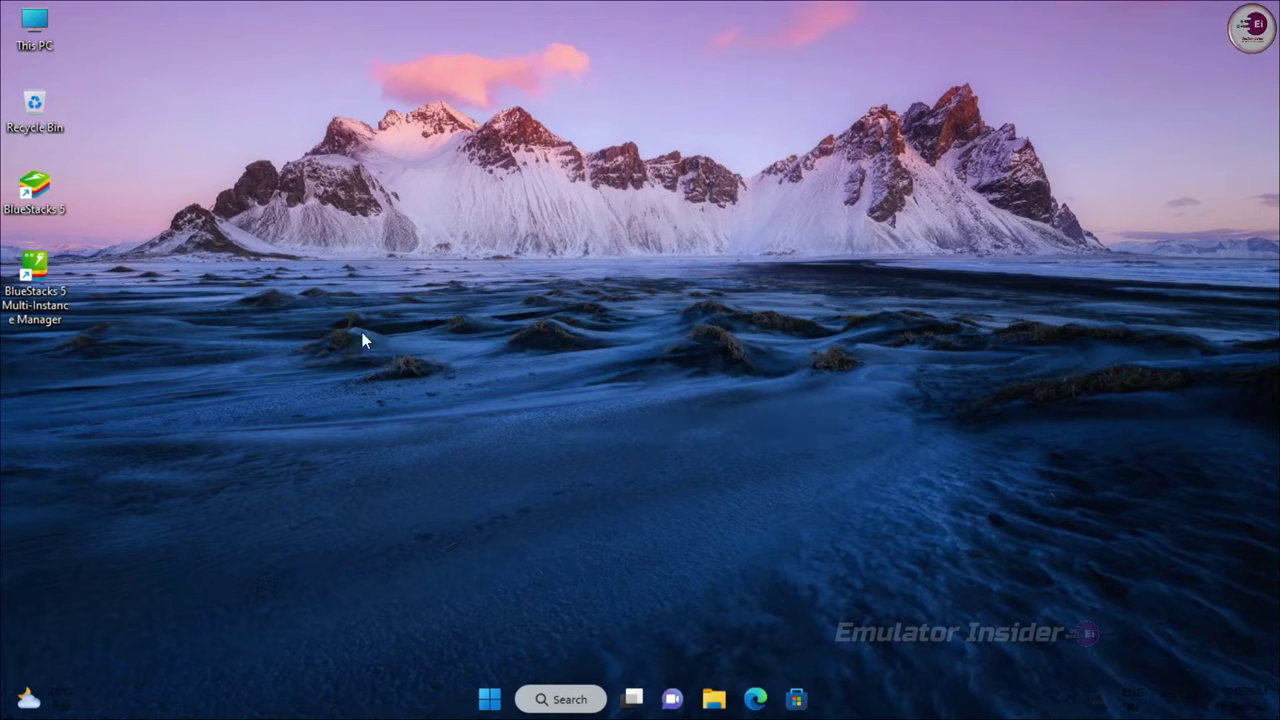
Launch BlueStacks 5 from its desktop shortcut
double_click(50, 192)
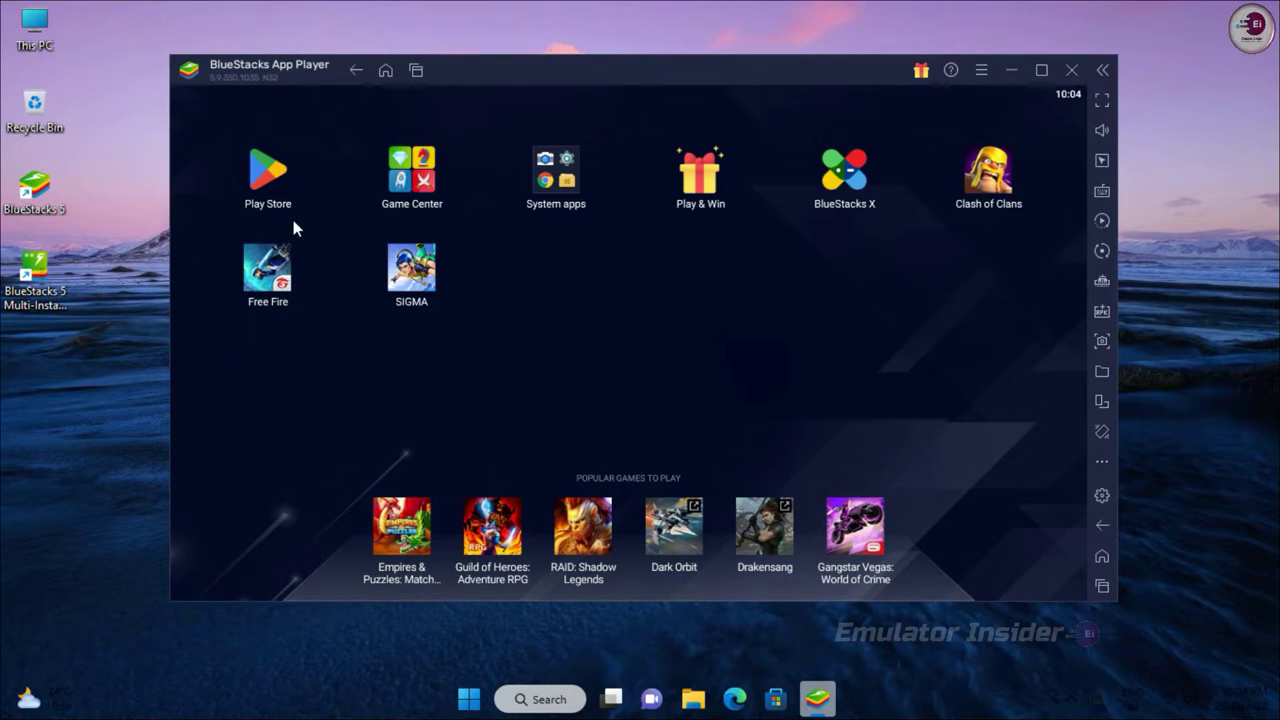
Launch Free Fire and play two emotes with the lobby character from the emote wheel
left_click(267, 286)
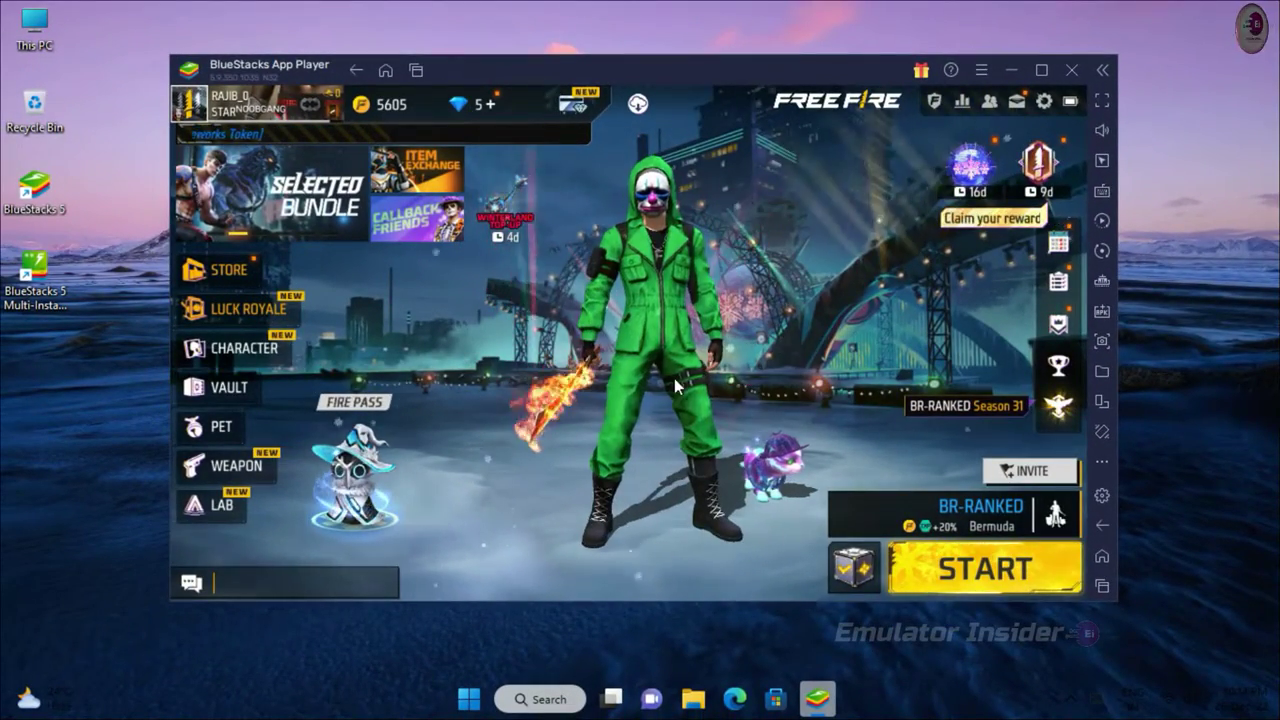
left_click(663, 345)
left_click(663, 203)
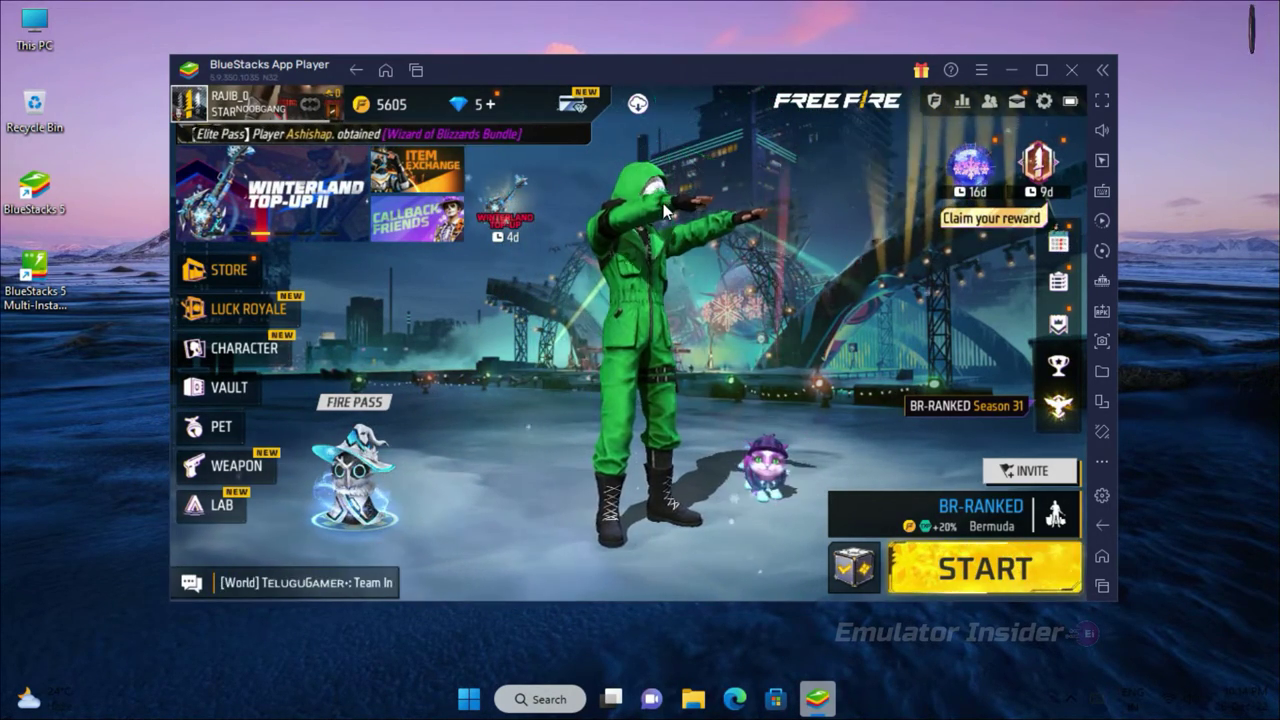
left_click(668, 313)
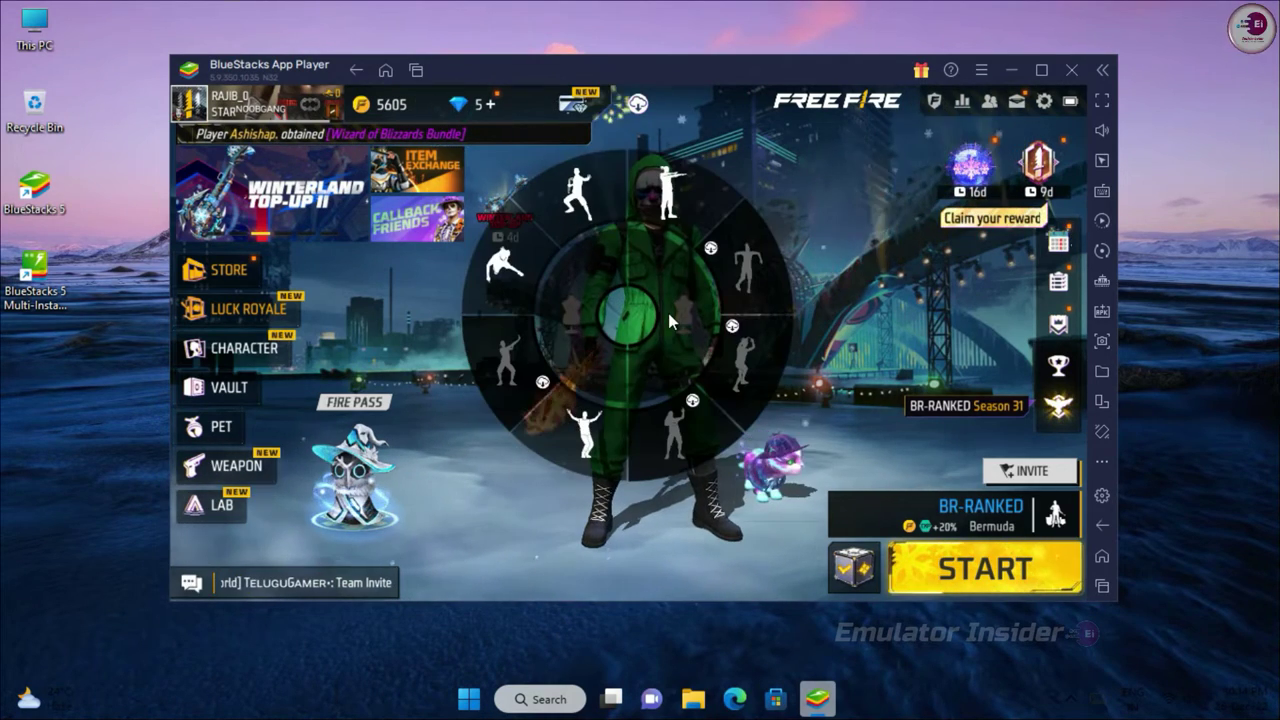
left_click(593, 431)
Review the graphics, resolution, shadow and FPS options in the Free Fire display settings, and close the settings
left_click(1043, 101)
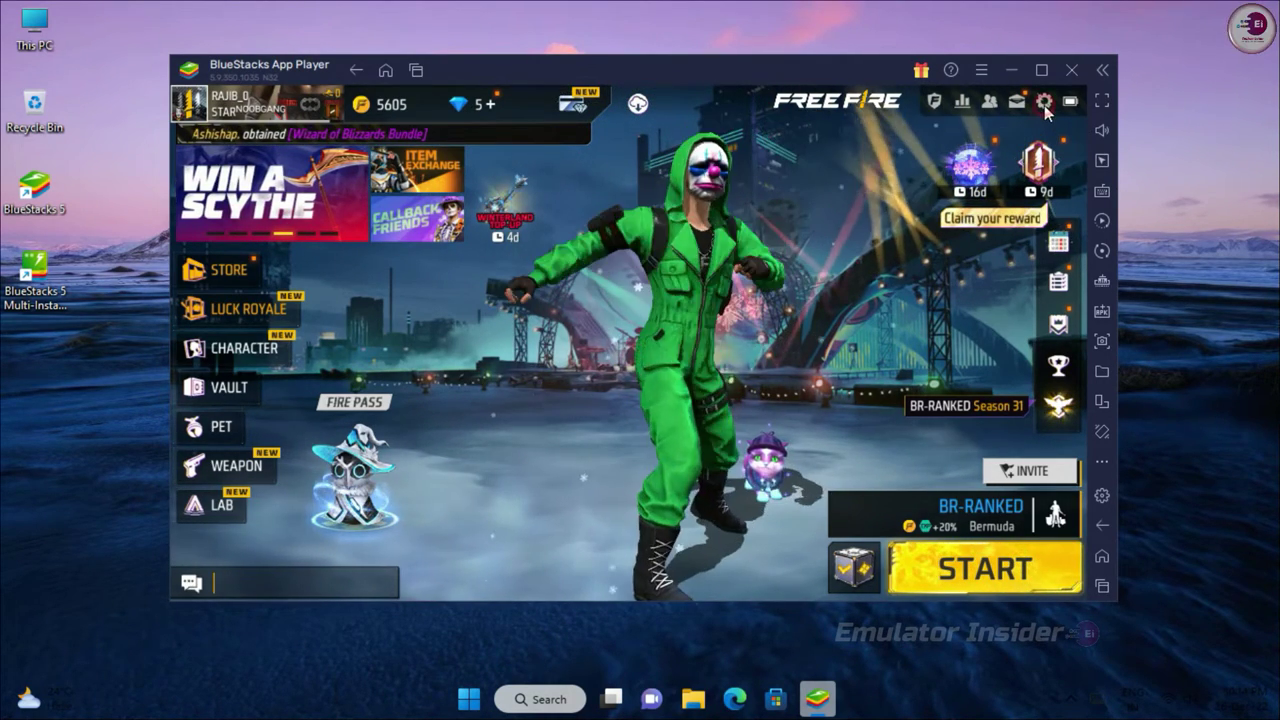
left_click(243, 343)
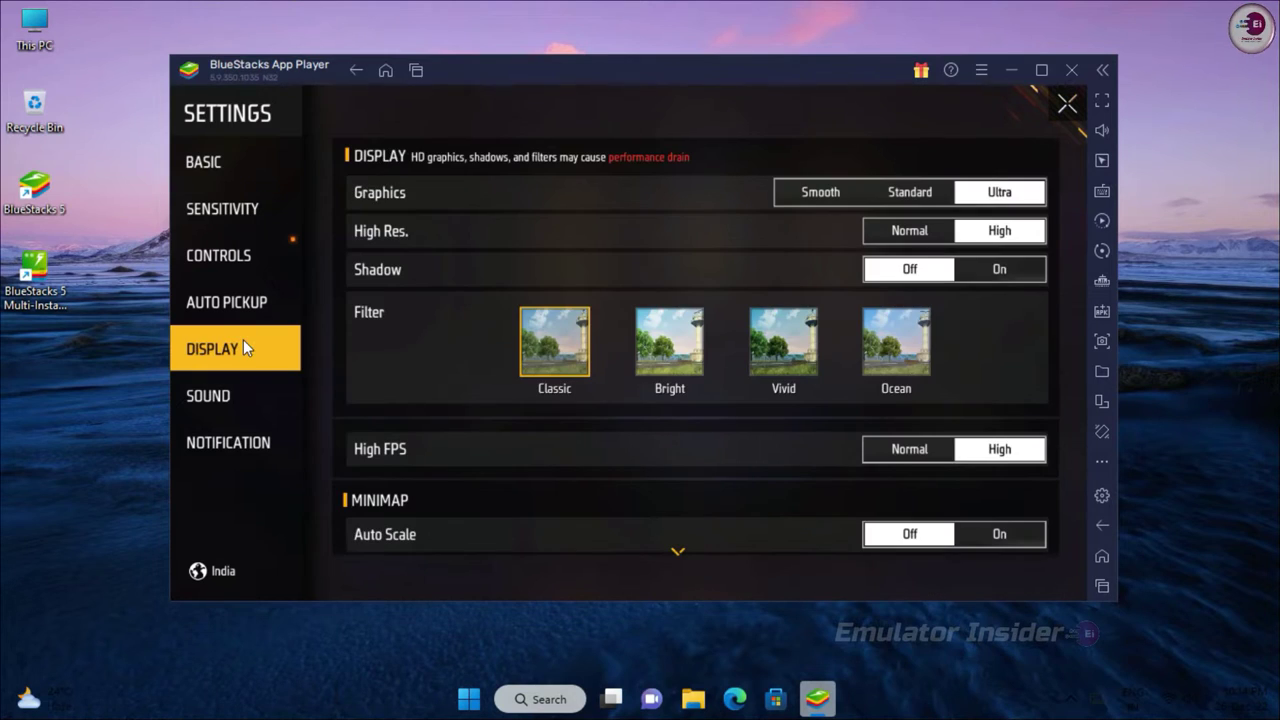
left_click(1064, 106)
Request the Training mode from the game mode selection, decline the team invite and confirm the Training Grounds data pack download
left_click(935, 512)
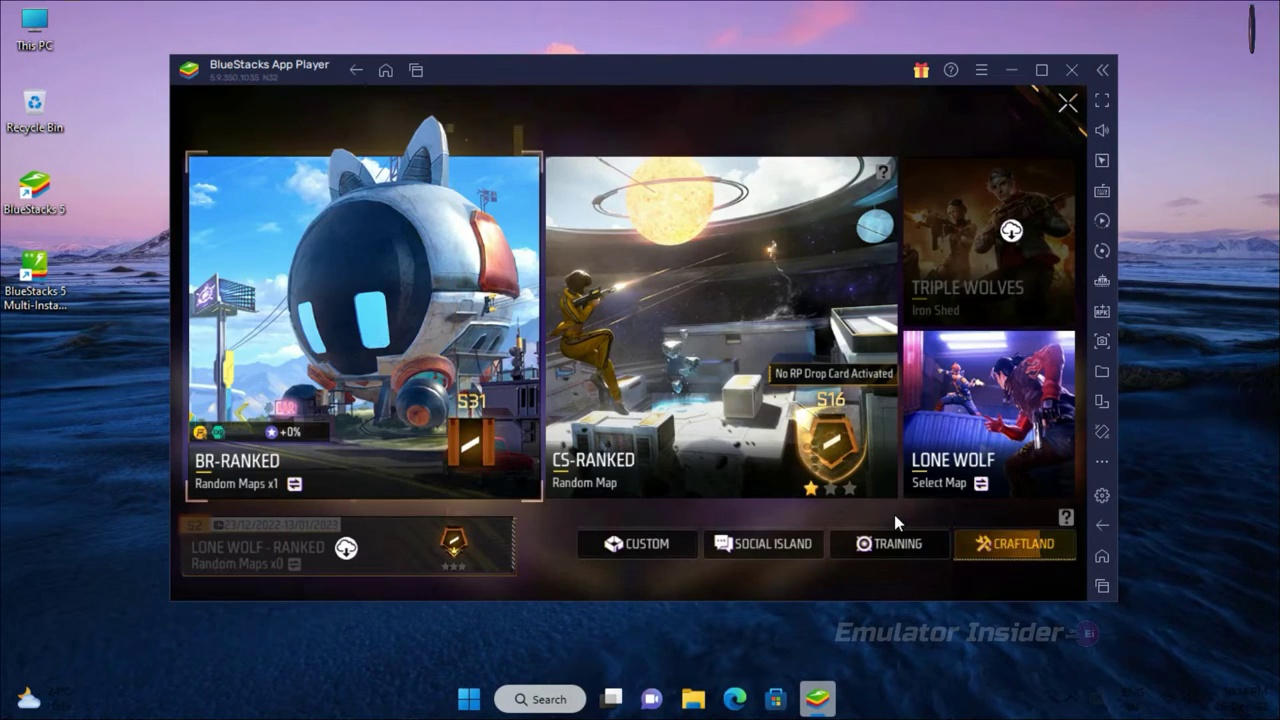
left_click(877, 546)
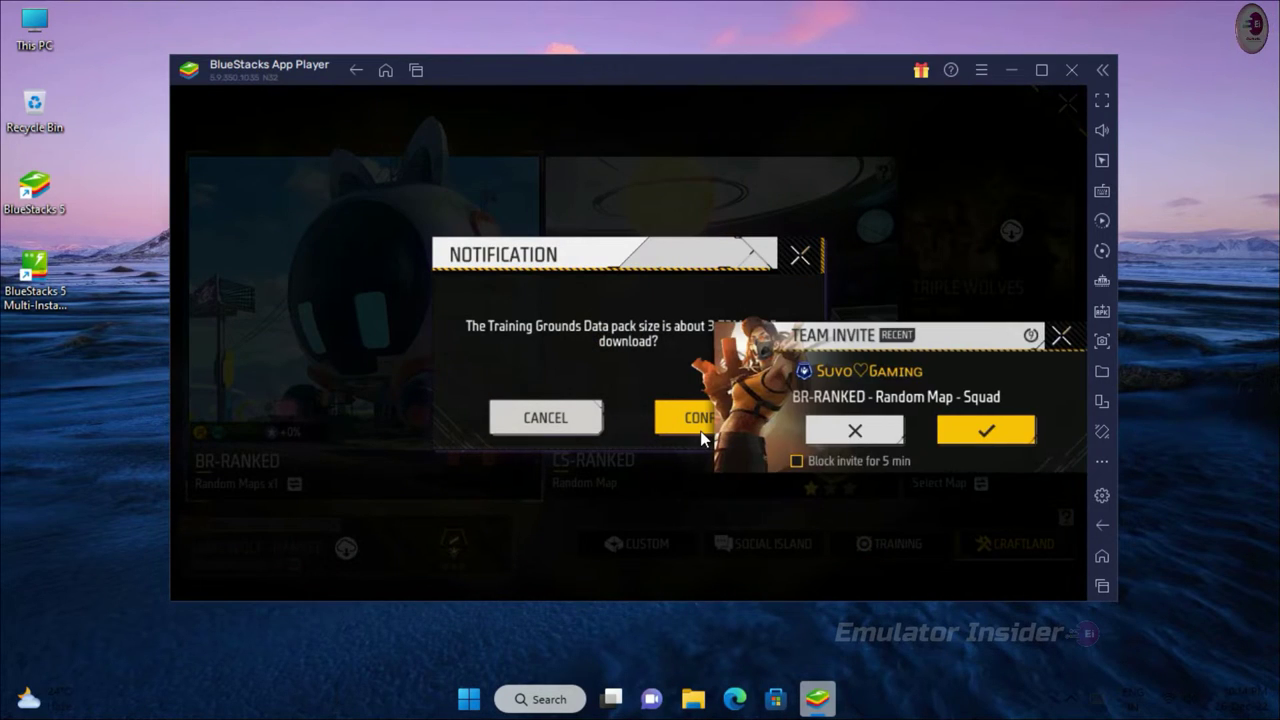
left_click(818, 449)
left_click(834, 434)
left_click(692, 423)
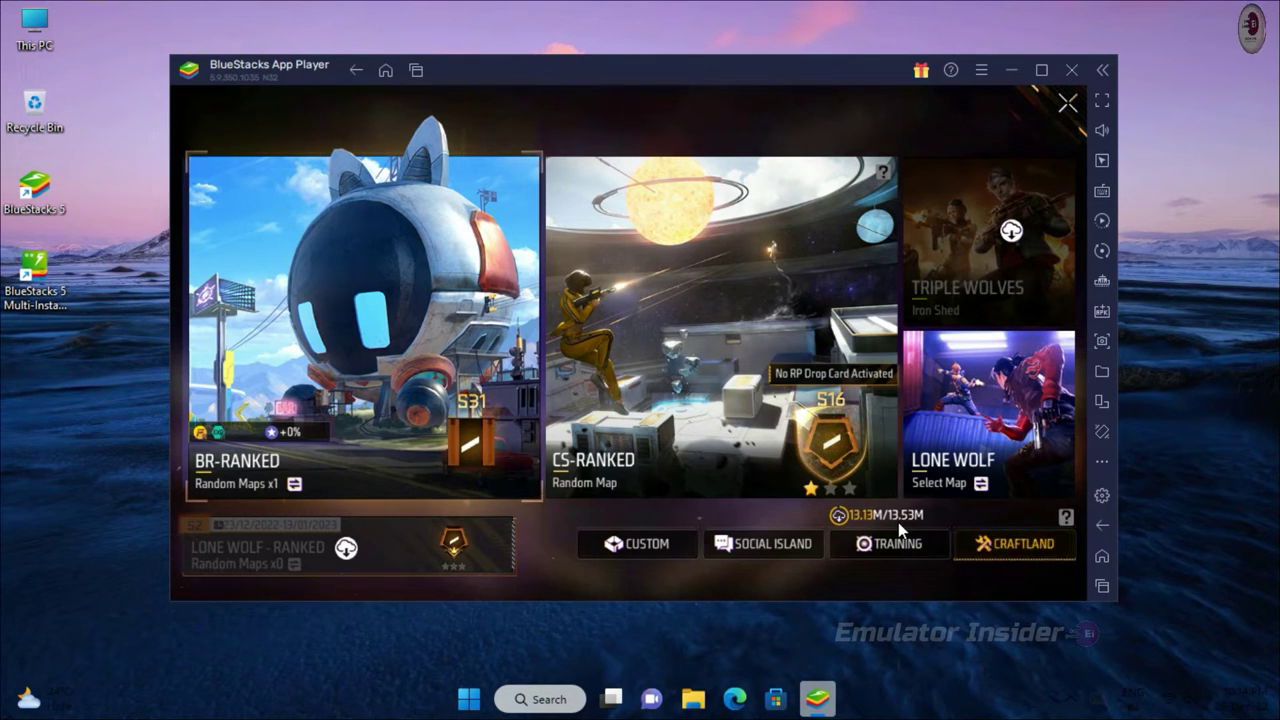
Select Training as the game mode and start the session
left_click(880, 544)
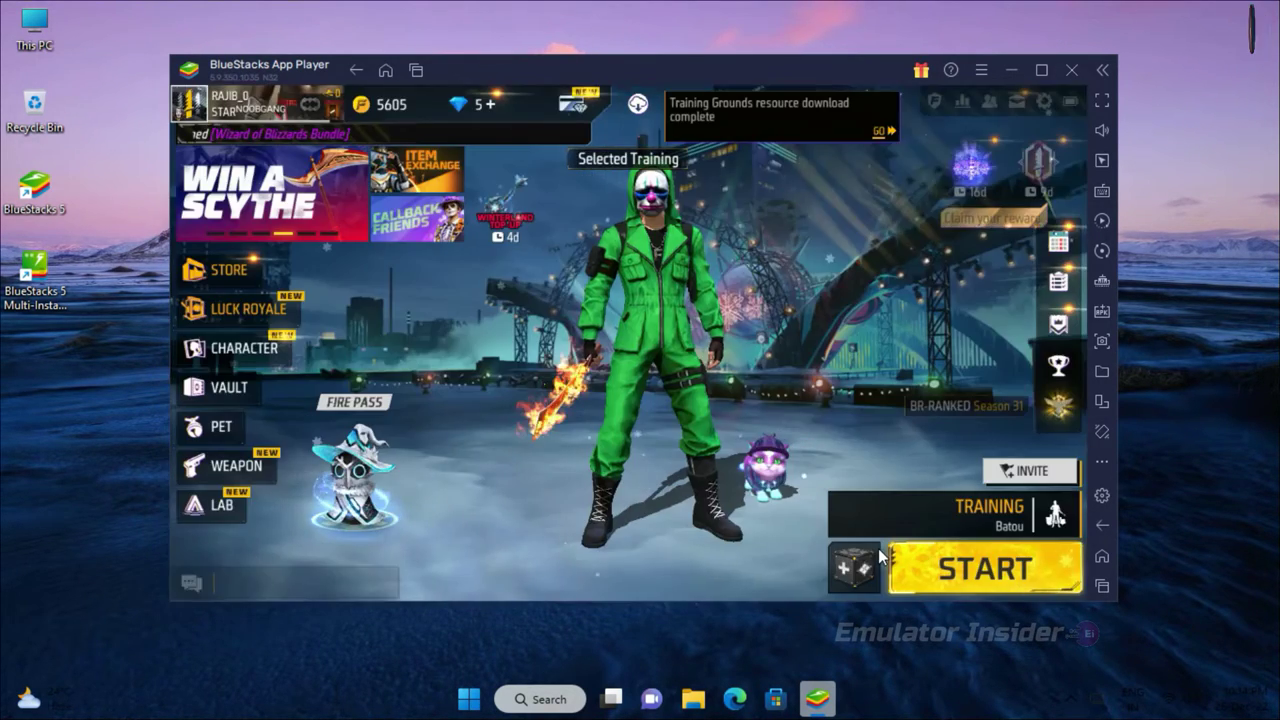
left_click(978, 578)
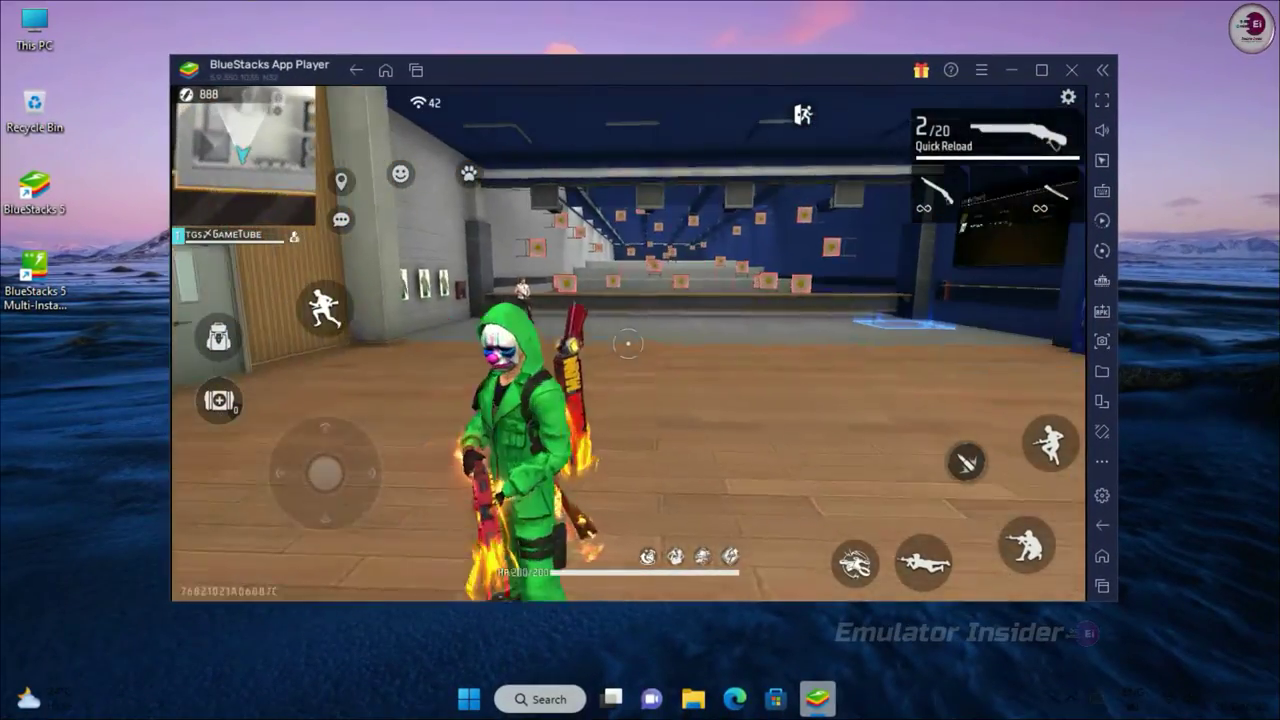
Run the character through the training hall, switch to the melee weapon and enter the glowing orange doorway
key("w")
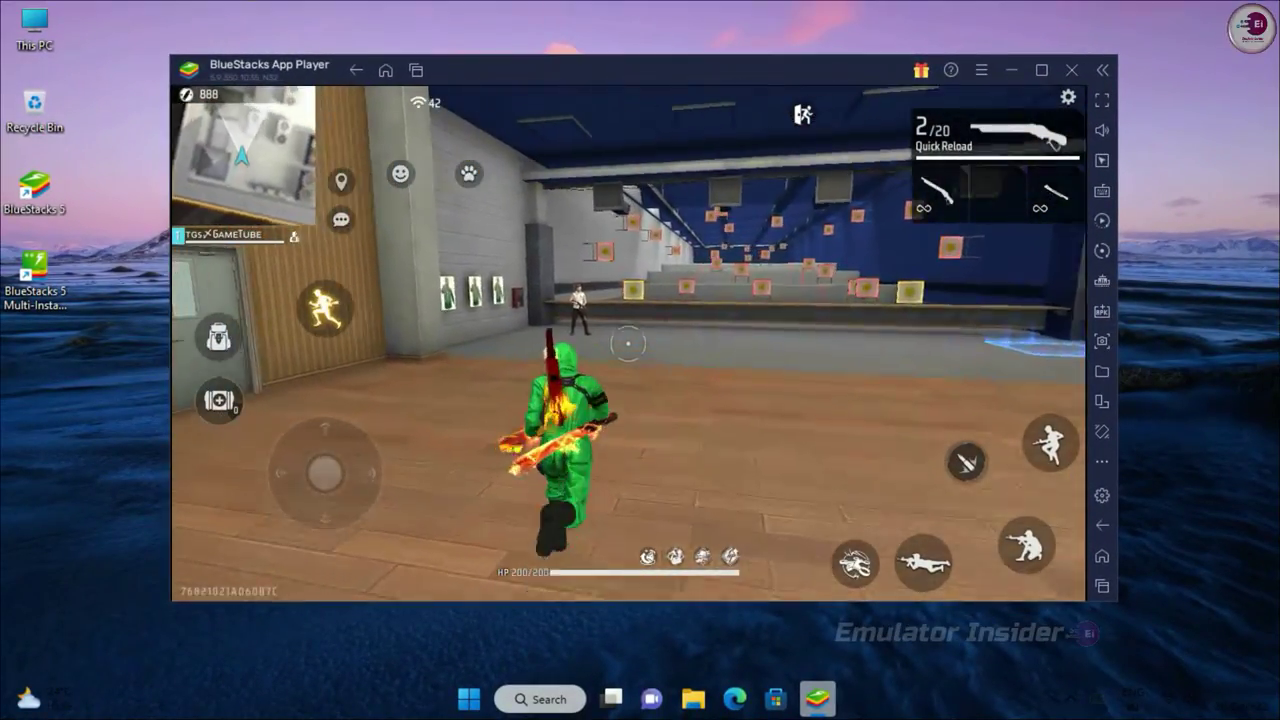
key("w")
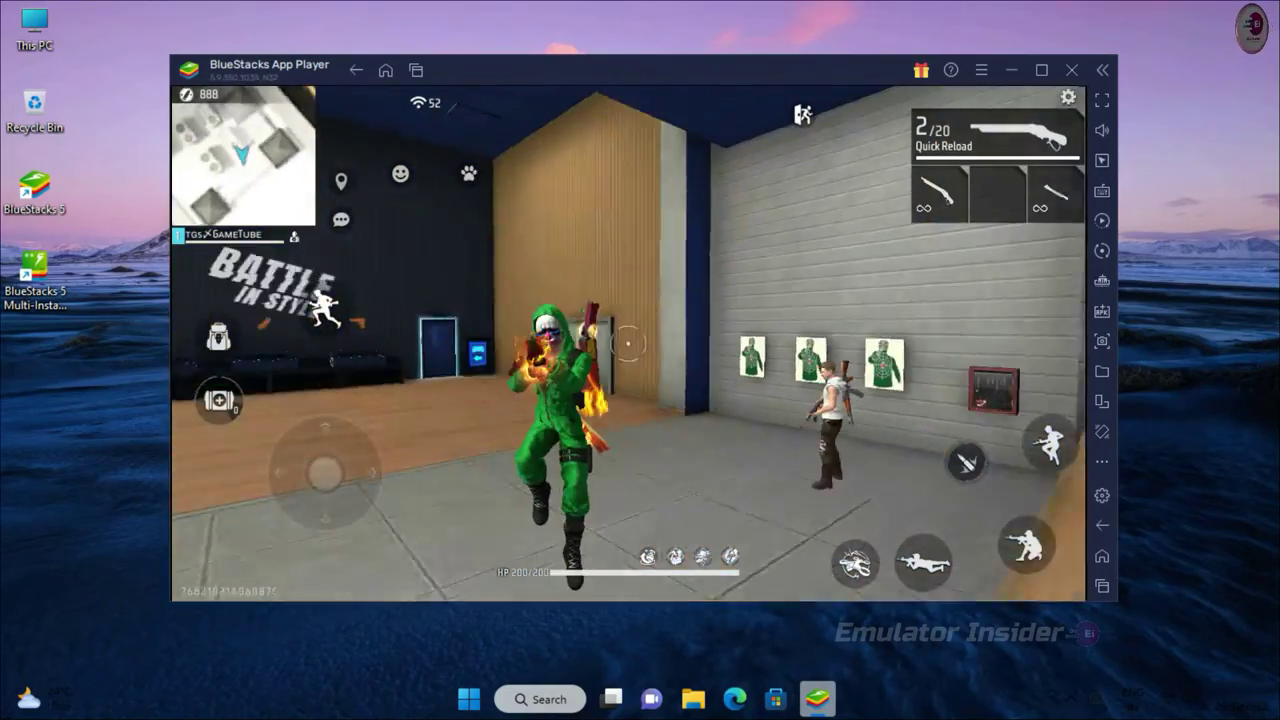
key("w")
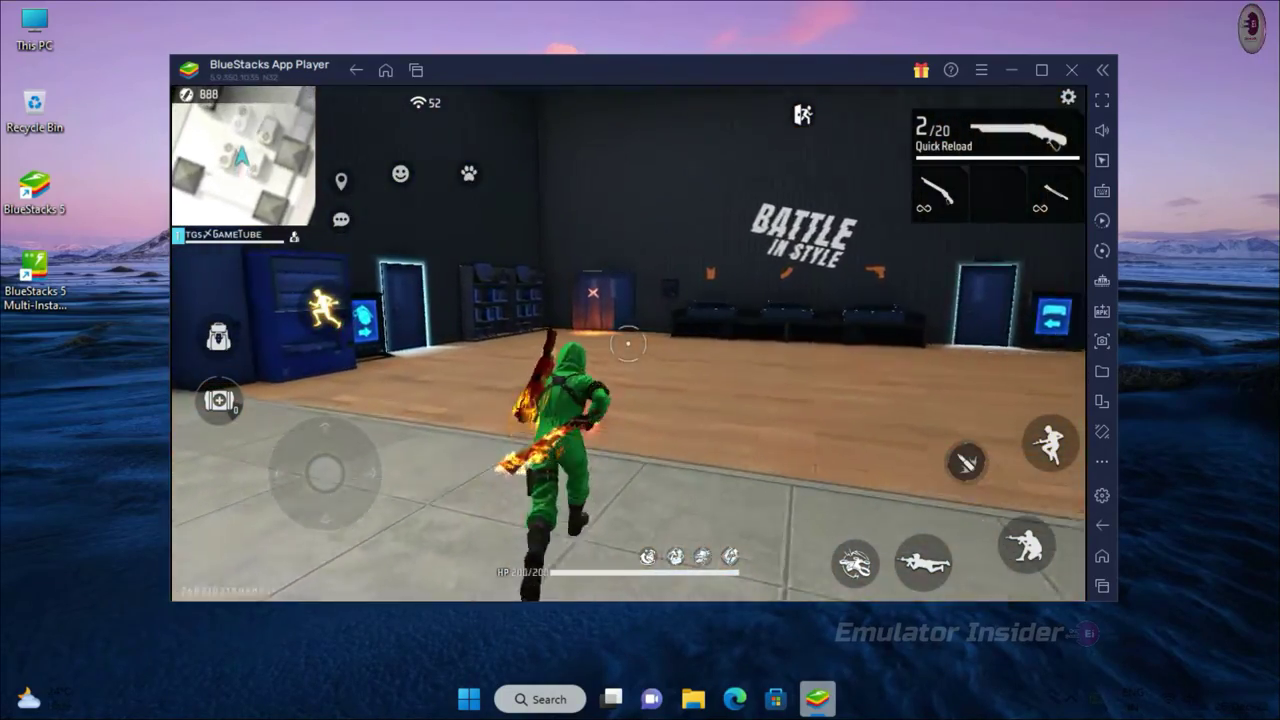
key("3")
key("w")
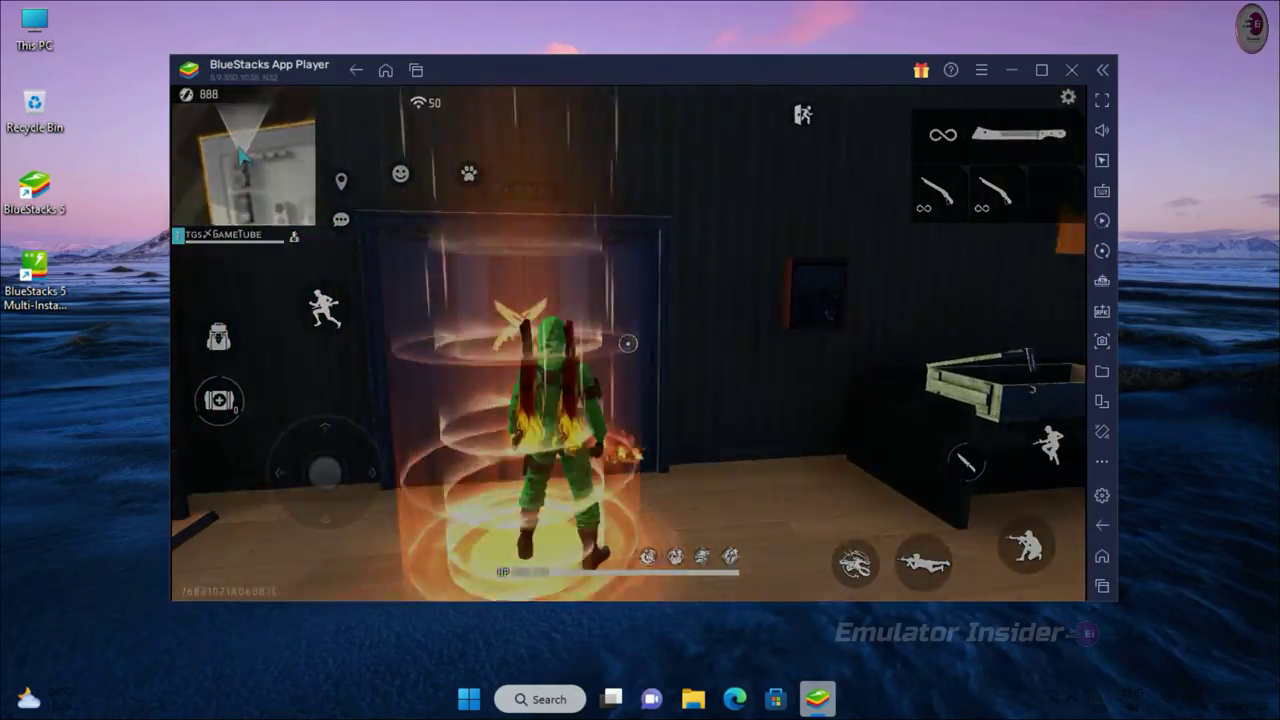
Switch to the shotgun and move through the combat zone streets, fighting opponents to test the emulator's gameplay performance
key("1")
key("w")
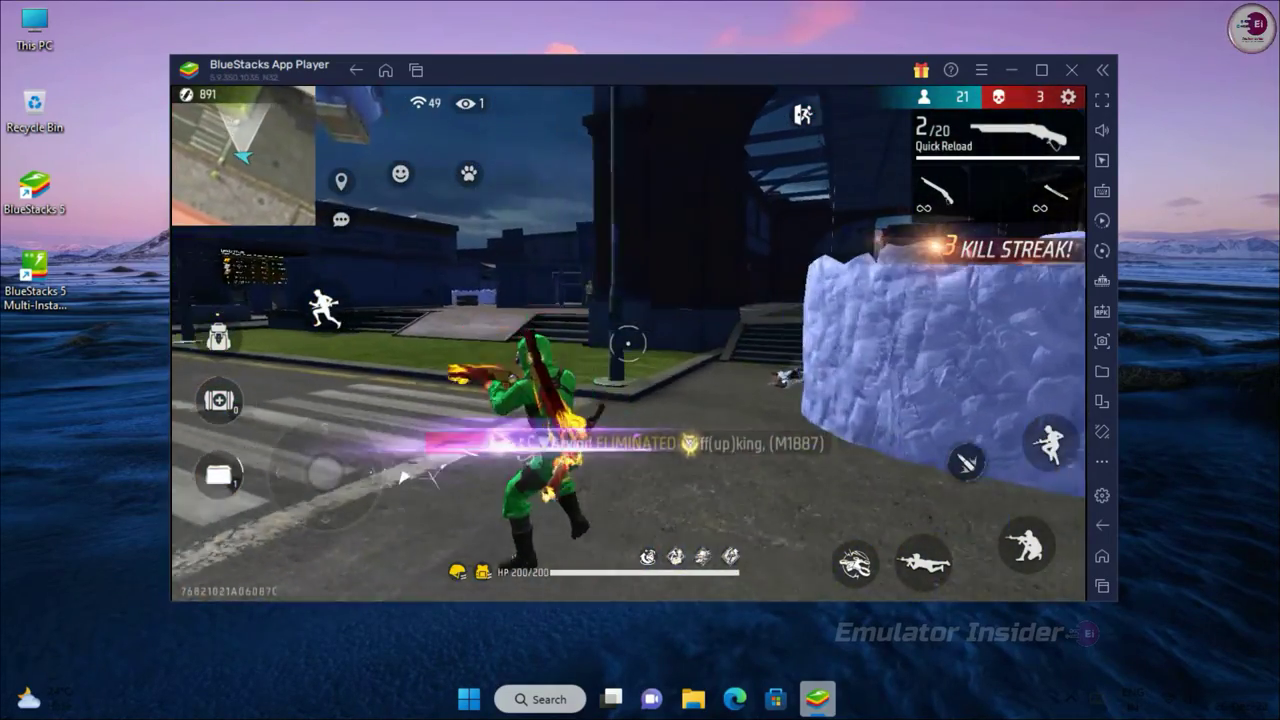
key("w")
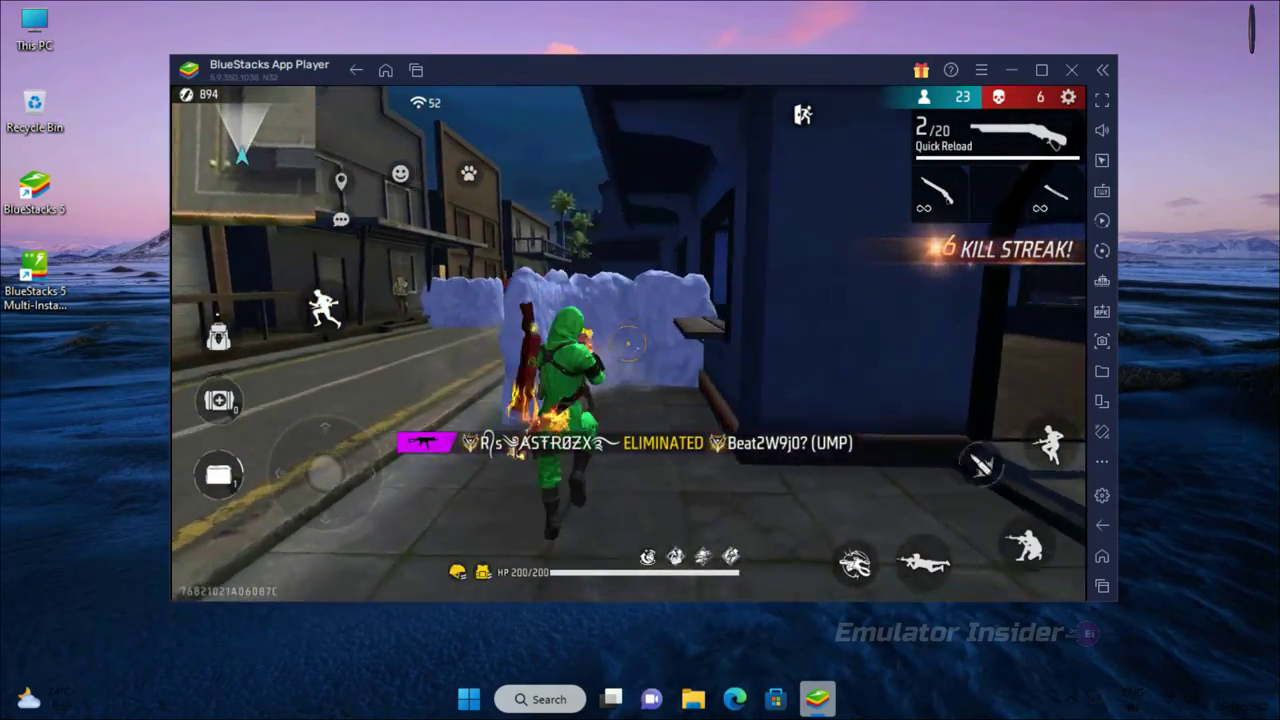
key("w")
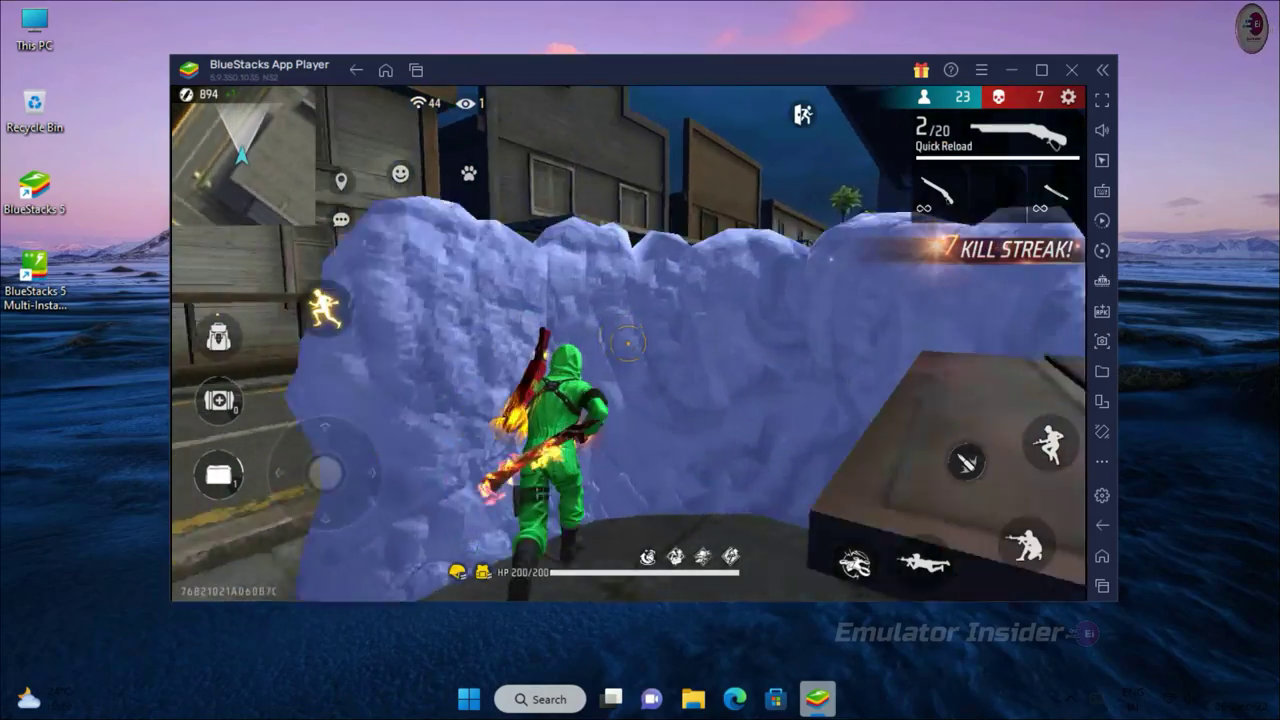
key("w")
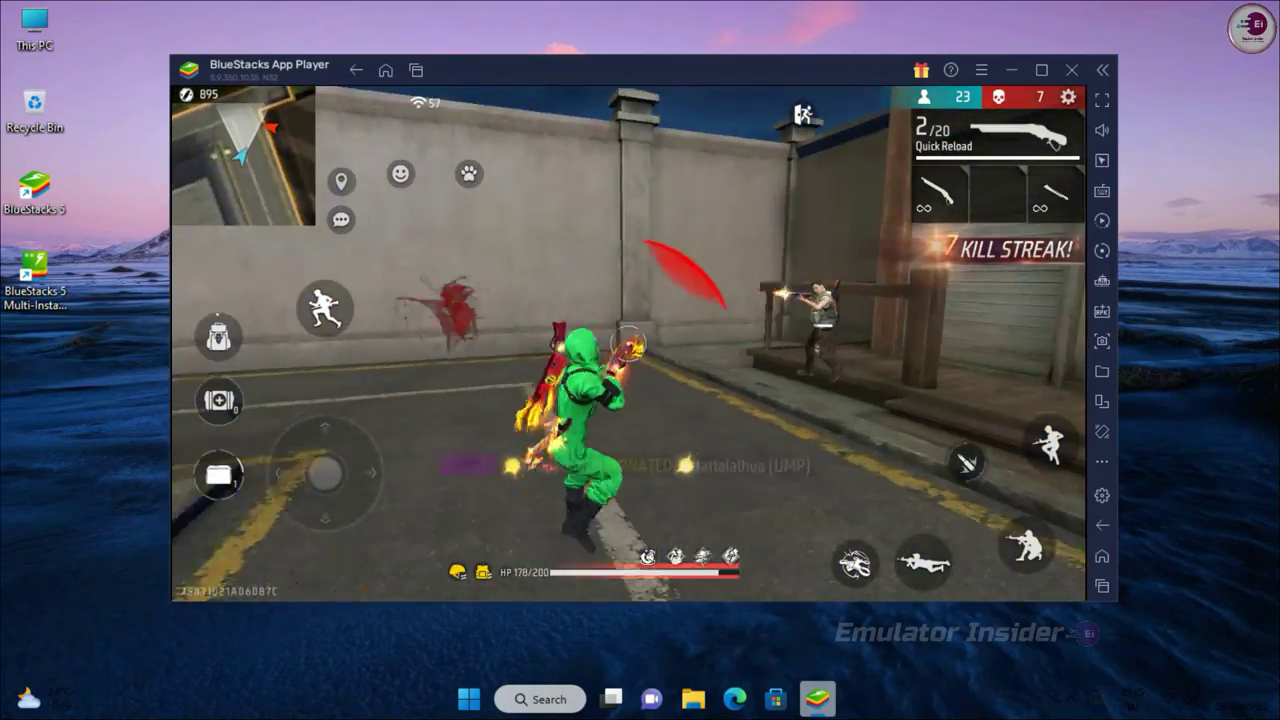